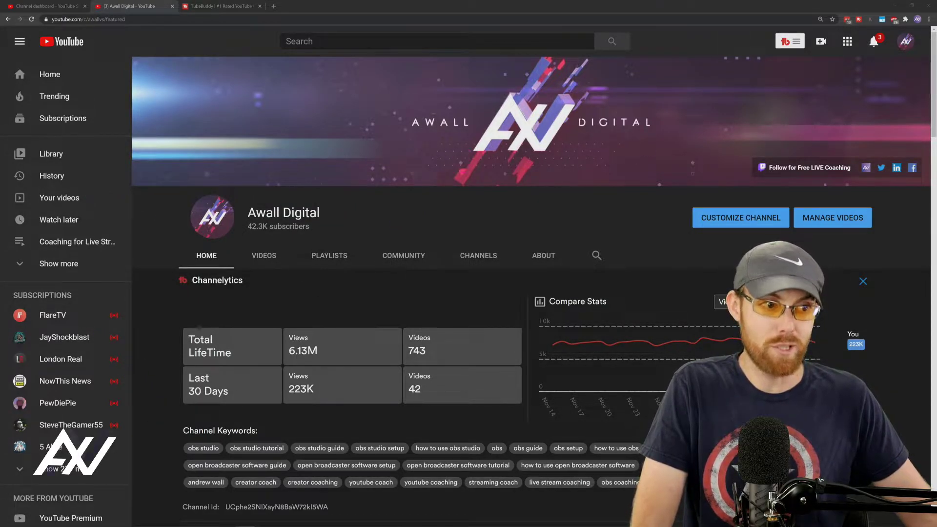
View the Awall Digital channel's About page, including its description, stats, details and links.
{"action": "left_click", "coordinate": [543, 255]}
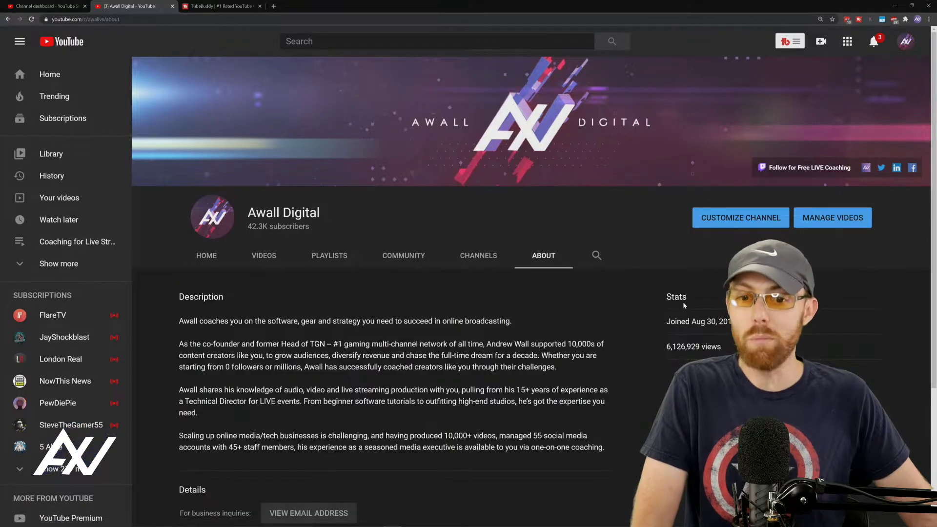
{"action": "scroll", "coordinate": [683, 304], "scroll_direction": "down", "scroll_amount": 2}
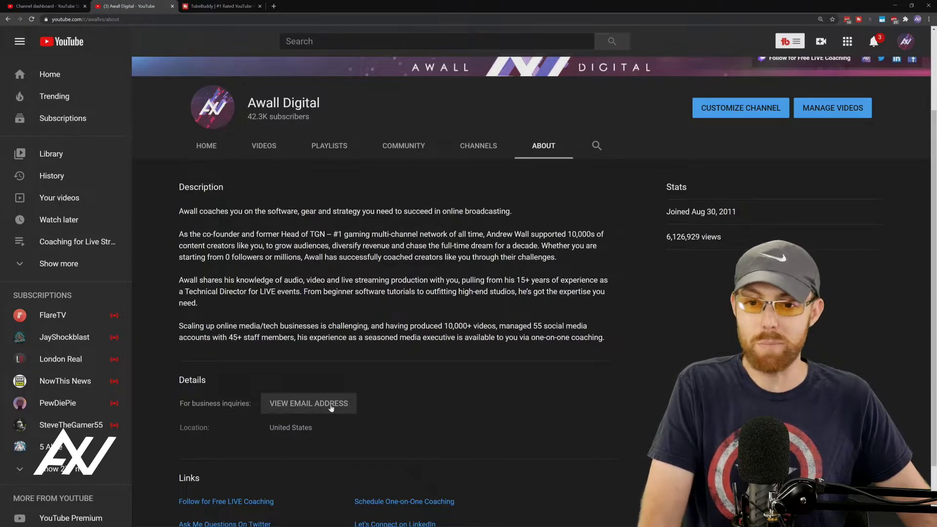
{"action": "scroll", "coordinate": [289, 316], "scroll_direction": "up", "scroll_amount": 2}
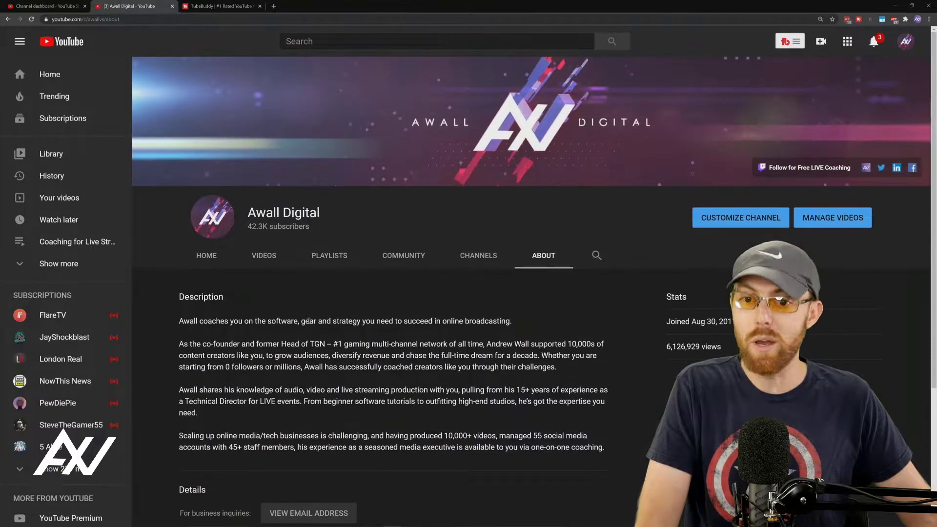
Review the Awall Digital home page's Channelytics stats, keywords, featured video and playlist shelves.
{"action": "left_click", "coordinate": [207, 256]}
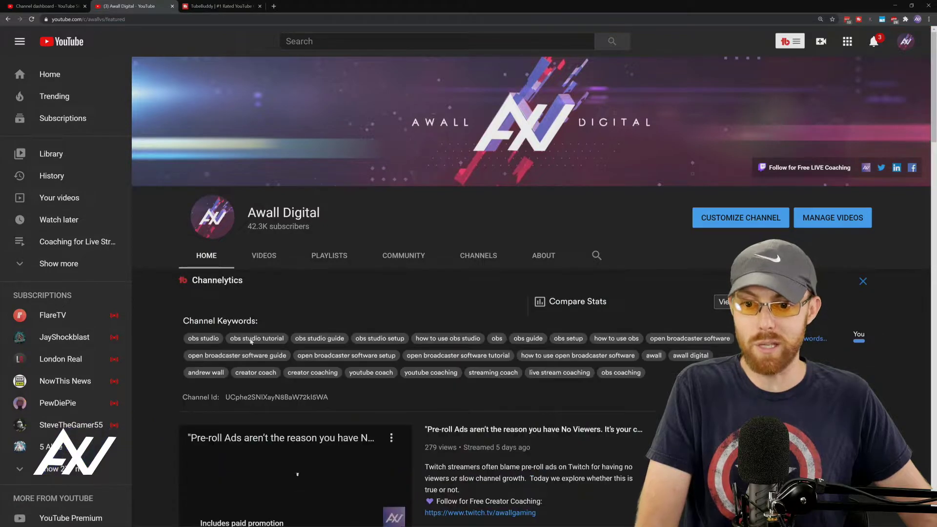
{"action": "scroll", "coordinate": [159, 340], "scroll_direction": "down", "scroll_amount": 4}
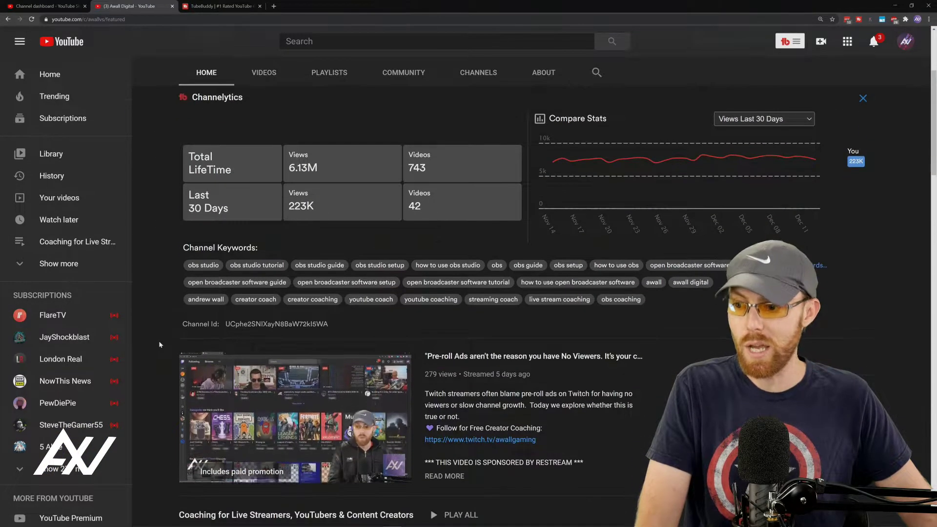
{"action": "scroll", "coordinate": [159, 343], "scroll_direction": "down", "scroll_amount": 1}
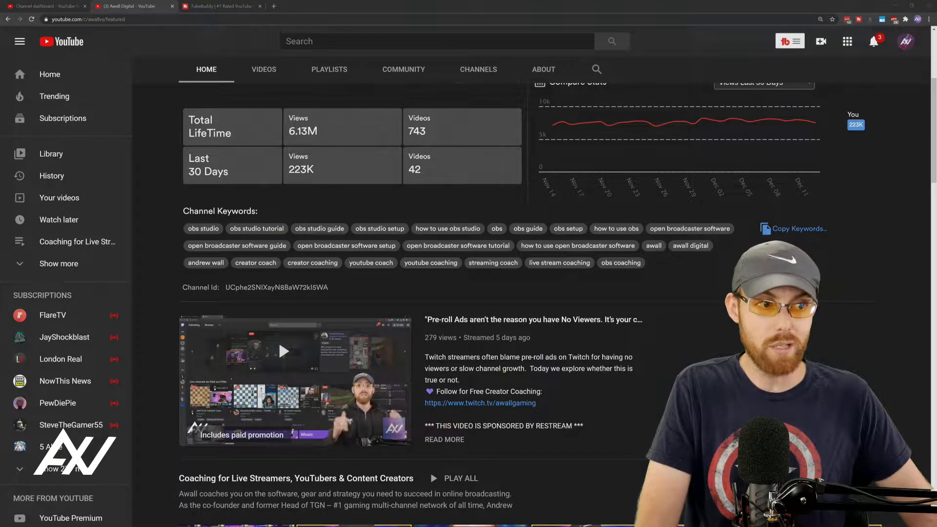
{"action": "scroll", "coordinate": [558, 308], "scroll_direction": "down", "scroll_amount": 11}
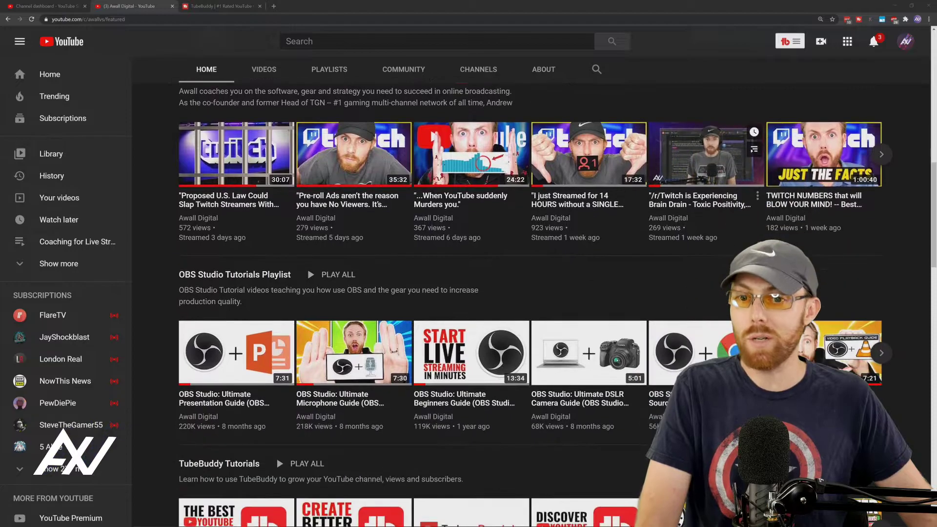
{"action": "scroll", "coordinate": [706, 195], "scroll_direction": "up", "scroll_amount": 1}
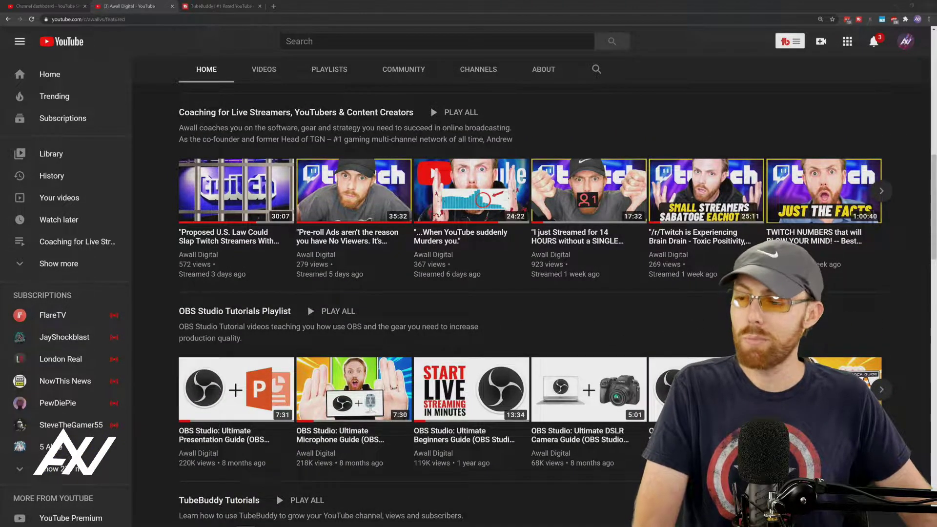
{"action": "scroll", "coordinate": [558, 308], "scroll_direction": "down", "scroll_amount": 8}
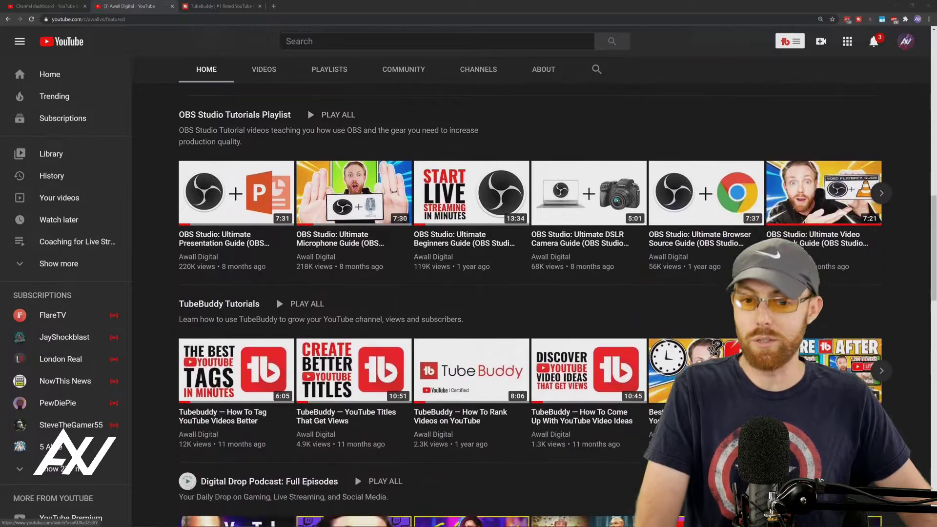
{"action": "scroll", "coordinate": [545, 308], "scroll_direction": "down", "scroll_amount": 2}
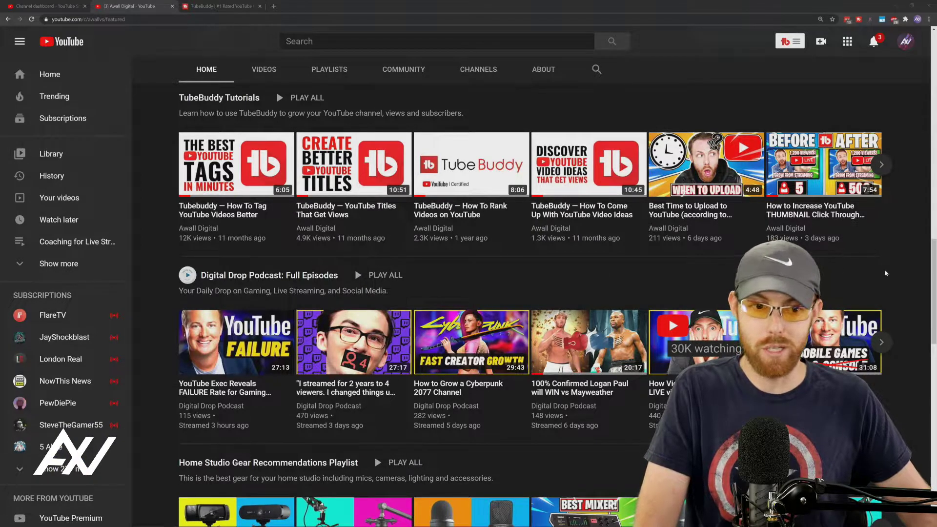
{"action": "scroll", "coordinate": [889, 274], "scroll_direction": "down", "scroll_amount": 7}
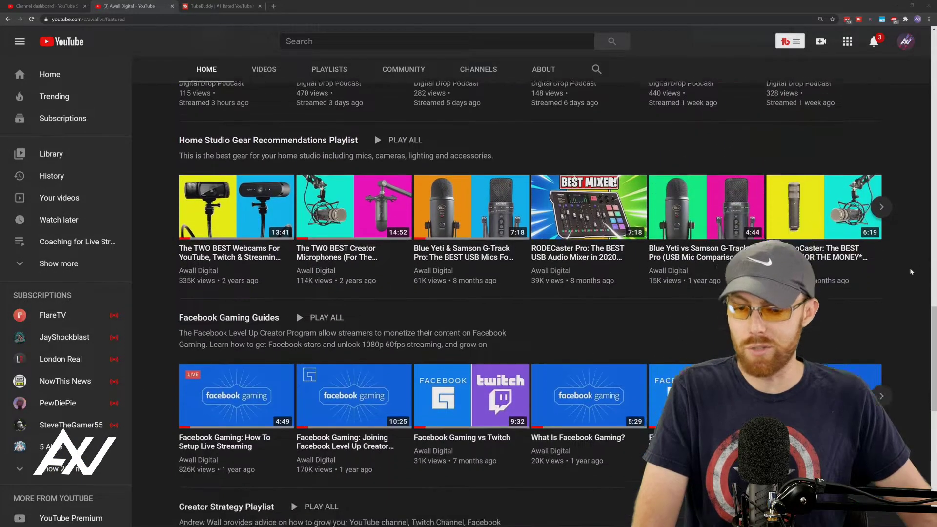
{"action": "scroll", "coordinate": [910, 271], "scroll_direction": "down", "scroll_amount": 1}
{"action": "scroll", "coordinate": [912, 267], "scroll_direction": "up", "scroll_amount": 1}
{"action": "scroll", "coordinate": [915, 269], "scroll_direction": "down", "scroll_amount": 1}
{"action": "scroll", "coordinate": [915, 270], "scroll_direction": "down", "scroll_amount": 9}
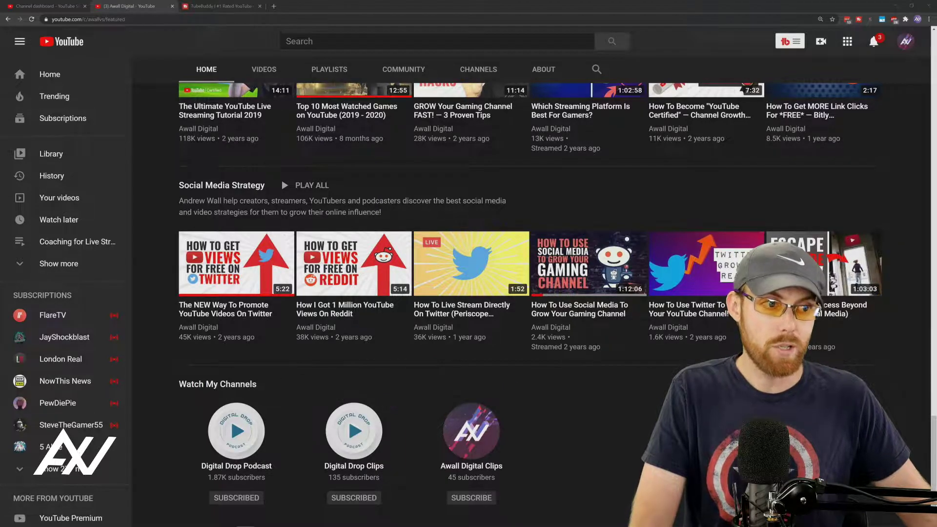
{"action": "scroll", "coordinate": [530, 293], "scroll_direction": "up", "scroll_amount": 20}
{"action": "scroll", "coordinate": [530, 293], "scroll_direction": "up", "scroll_amount": 10}
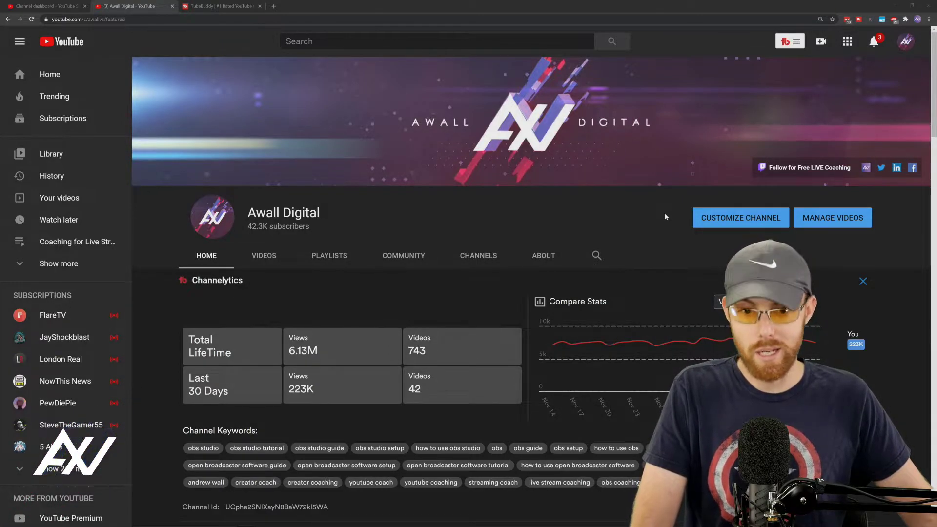
Open the Awall Digital channel dashboard in YouTube Studio from the account menu.
{"action": "left_click", "coordinate": [906, 41]}
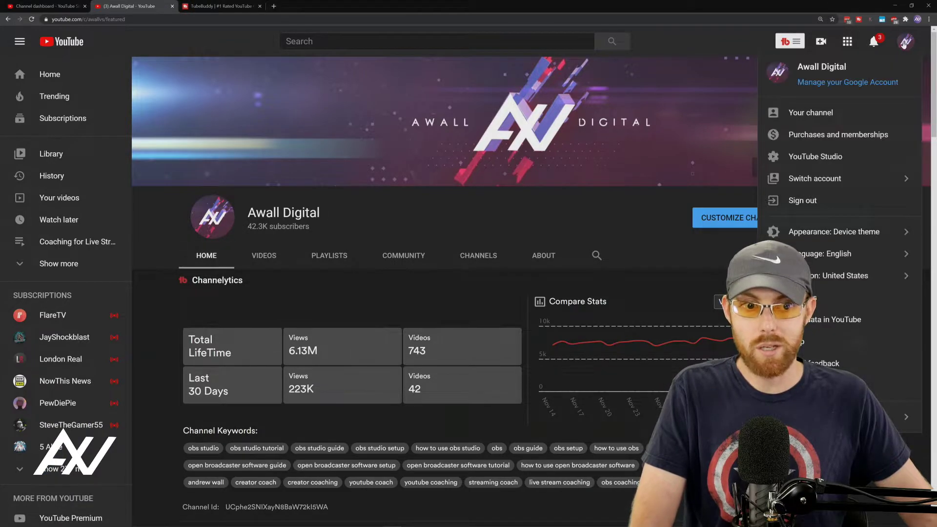
{"action": "left_click", "coordinate": [868, 157]}
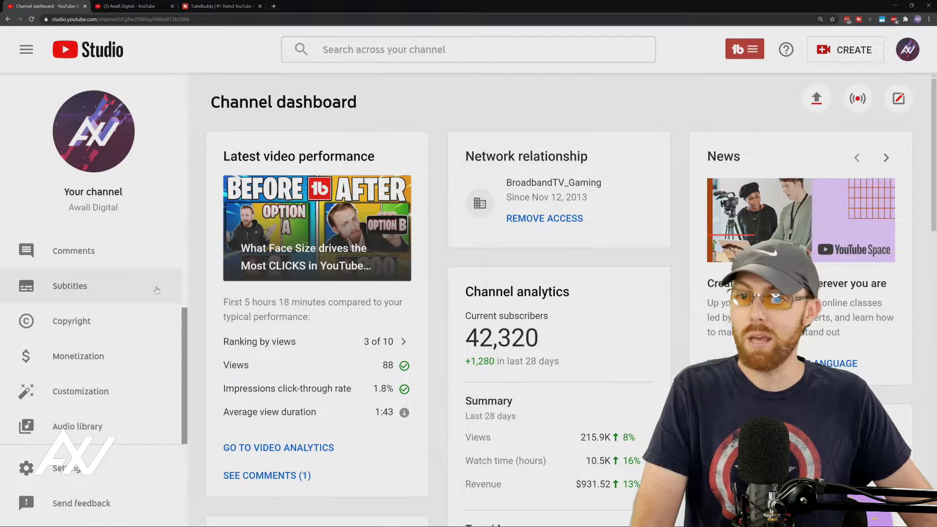
{"action": "scroll", "coordinate": [161, 282], "scroll_direction": "up", "scroll_amount": 5}
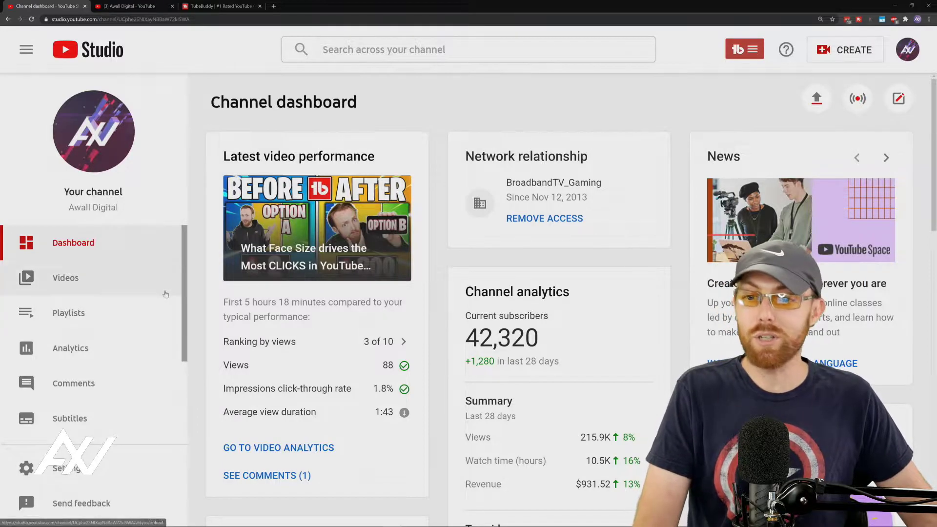
{"action": "scroll", "coordinate": [177, 282], "scroll_direction": "down", "scroll_amount": 3}
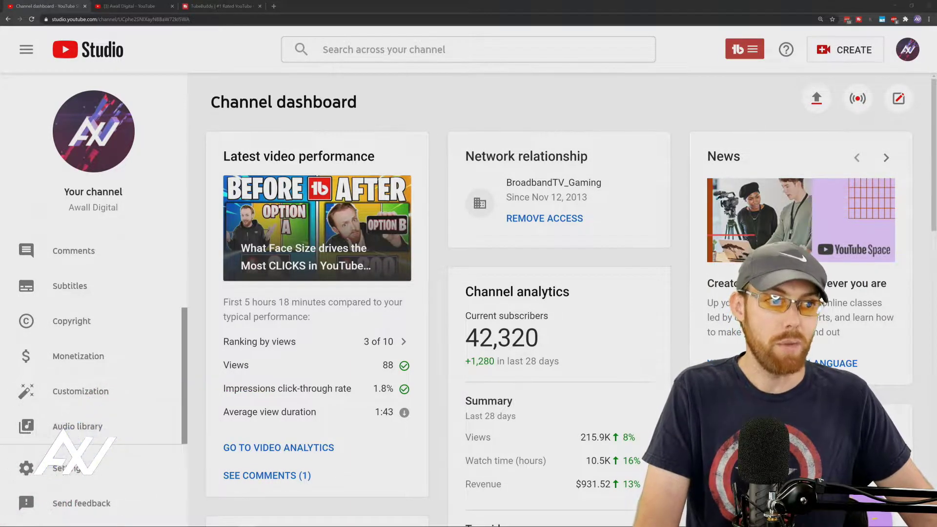
Go to the channel customization Layout page and open the channel trailer's options.
{"action": "left_click", "coordinate": [138, 391]}
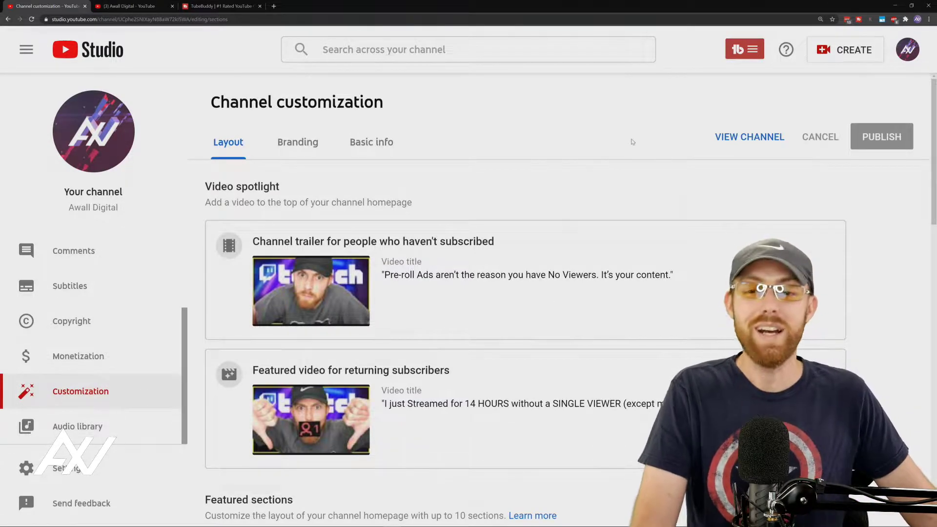
{"action": "scroll", "coordinate": [696, 157], "scroll_direction": "down", "scroll_amount": 2}
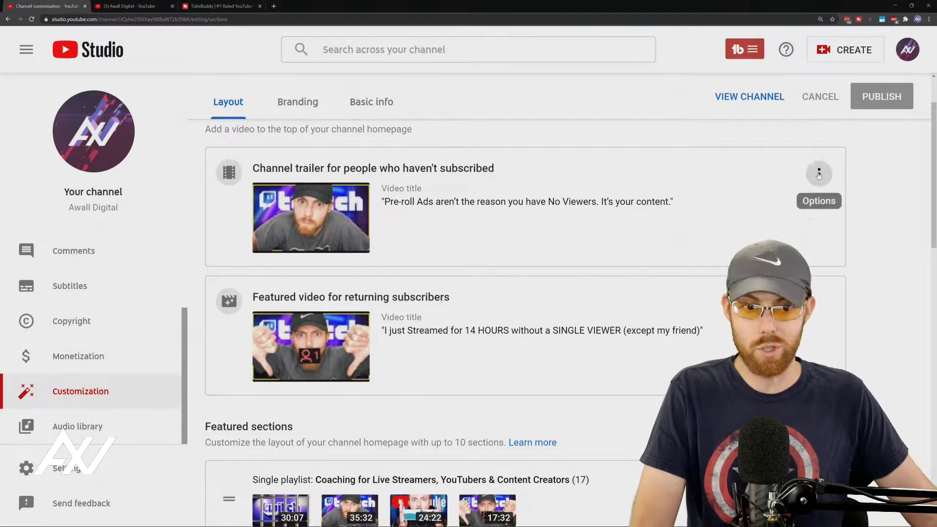
{"action": "left_click", "coordinate": [818, 174]}
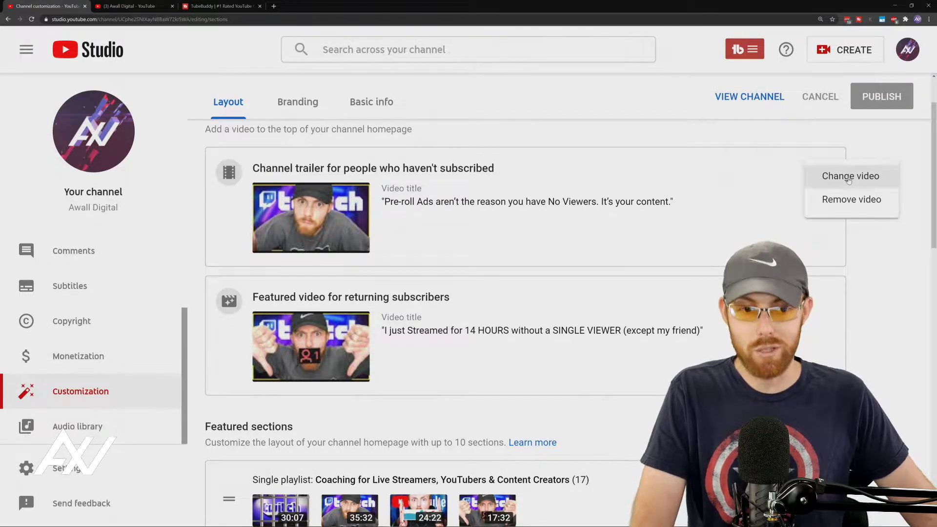
Replace the channel trailer with 'Best Time to Upload to YouTube (according to YouTube)'.
{"action": "left_click", "coordinate": [849, 177]}
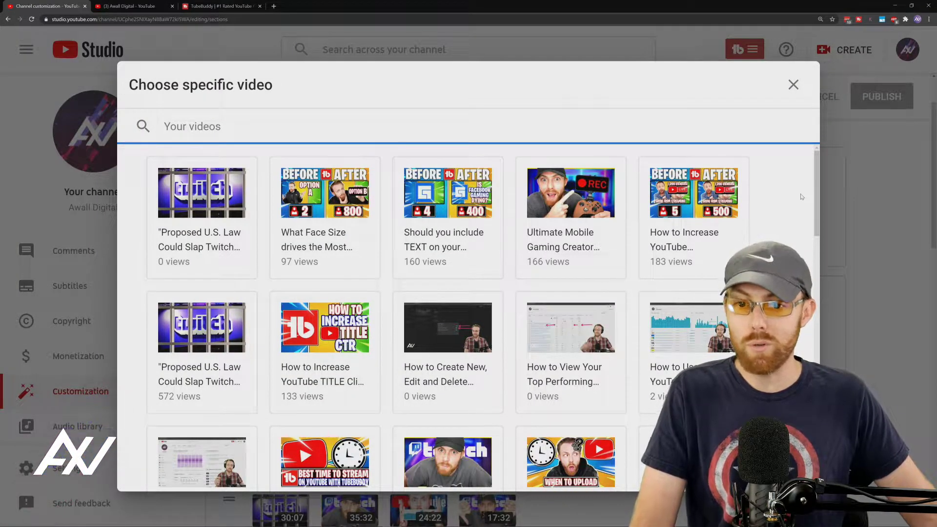
{"action": "scroll", "coordinate": [718, 215], "scroll_direction": "down", "scroll_amount": 3}
{"action": "scroll", "coordinate": [719, 216], "scroll_direction": "down", "scroll_amount": 1}
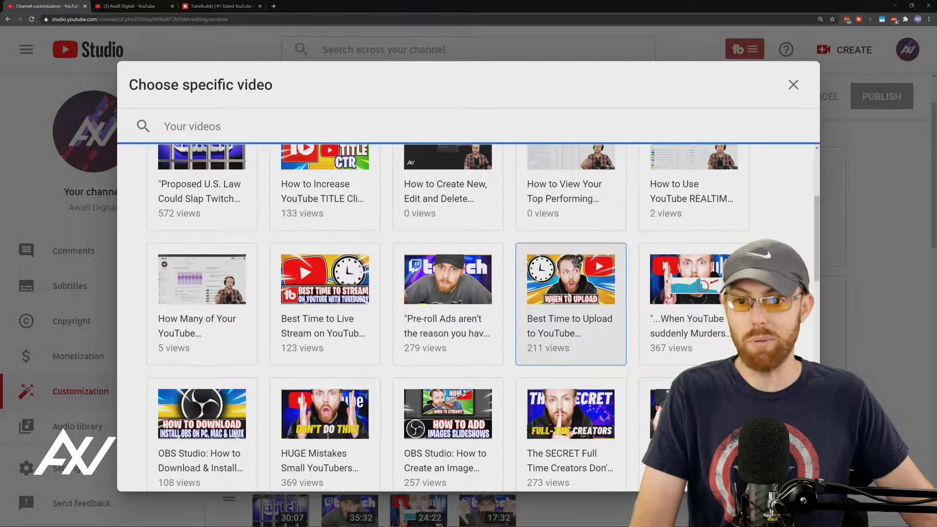
{"action": "left_click", "coordinate": [569, 296]}
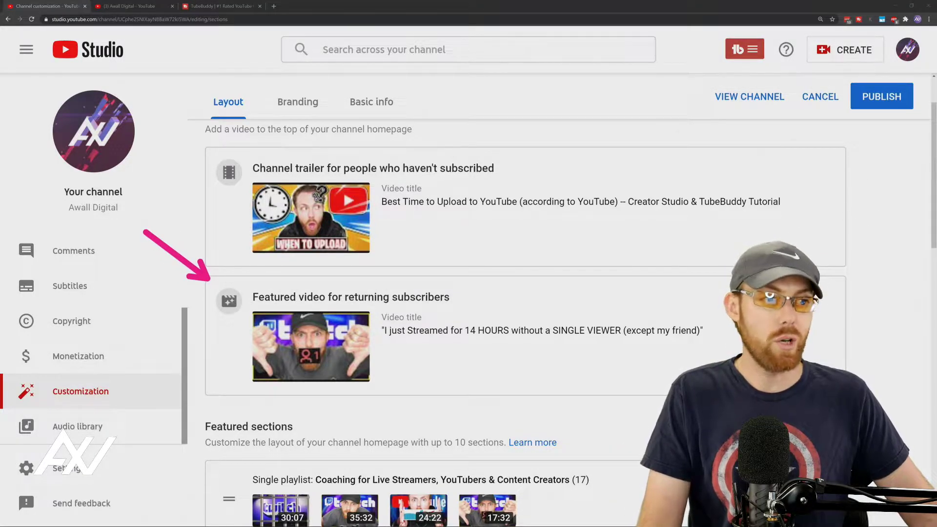
Leave the returning-subscriber featured video unchanged and go back to the public channel page.
{"action": "scroll", "coordinate": [849, 210], "scroll_direction": "down", "scroll_amount": 3}
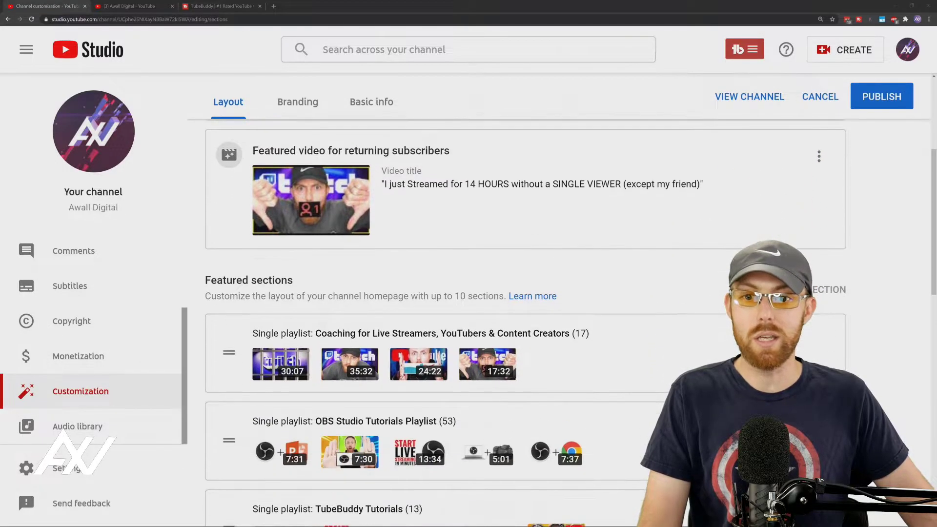
{"action": "left_click", "coordinate": [819, 155]}
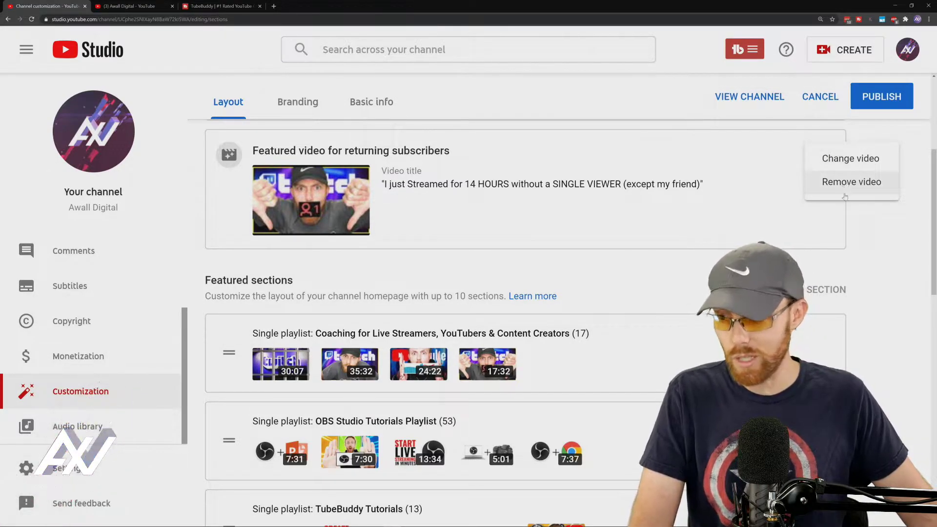
{"action": "scroll", "coordinate": [858, 234], "scroll_direction": "up", "scroll_amount": 3}
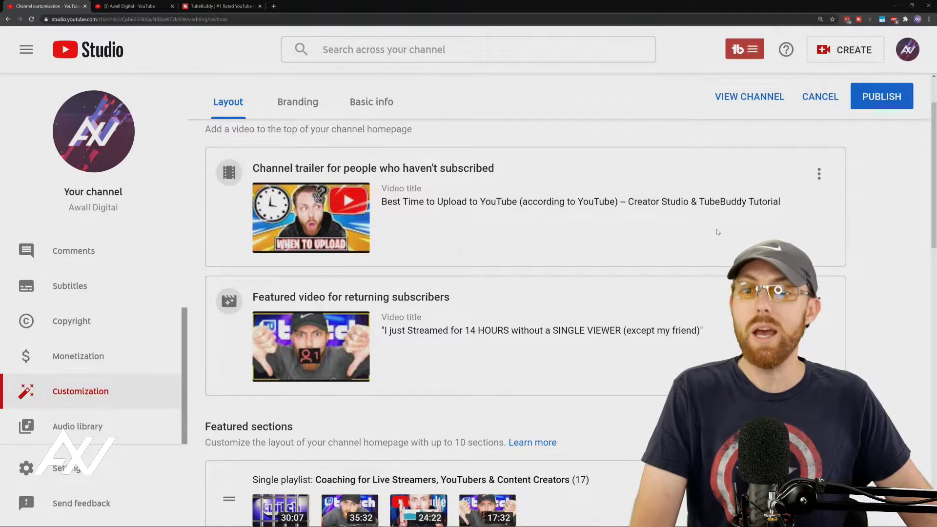
{"action": "left_click", "coordinate": [129, 6]}
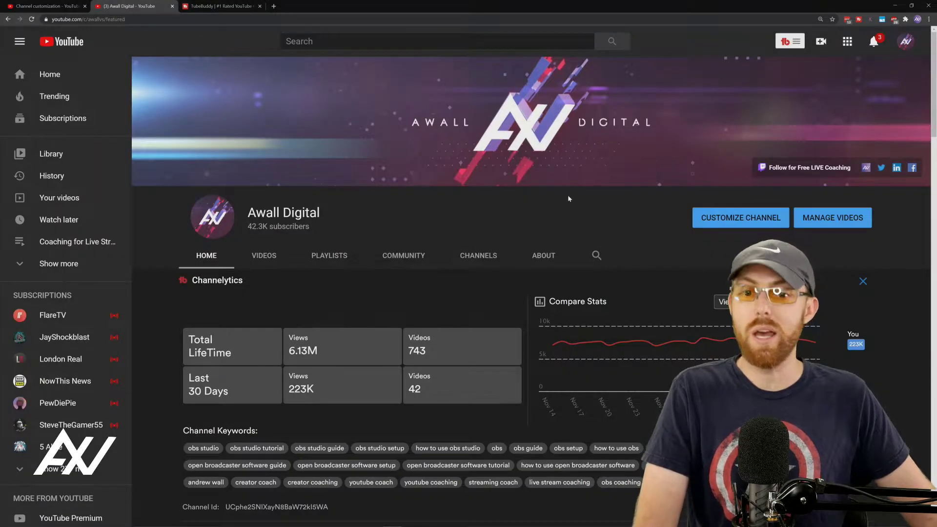
Scroll through the Awall Digital homepage to check how its playlist sections currently appear.
{"action": "scroll", "coordinate": [600, 184], "scroll_direction": "down", "scroll_amount": 7}
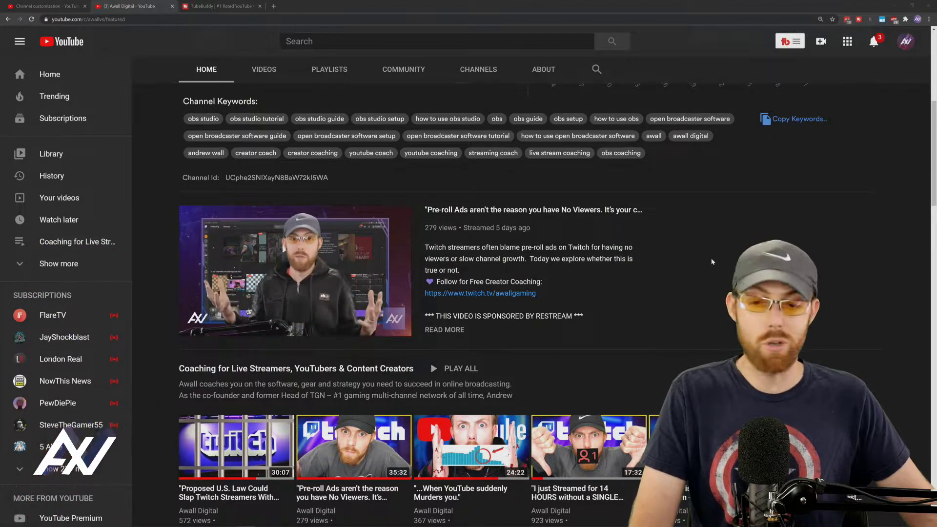
{"action": "scroll", "coordinate": [707, 269], "scroll_direction": "down", "scroll_amount": 2}
{"action": "scroll", "coordinate": [706, 269], "scroll_direction": "down", "scroll_amount": 5}
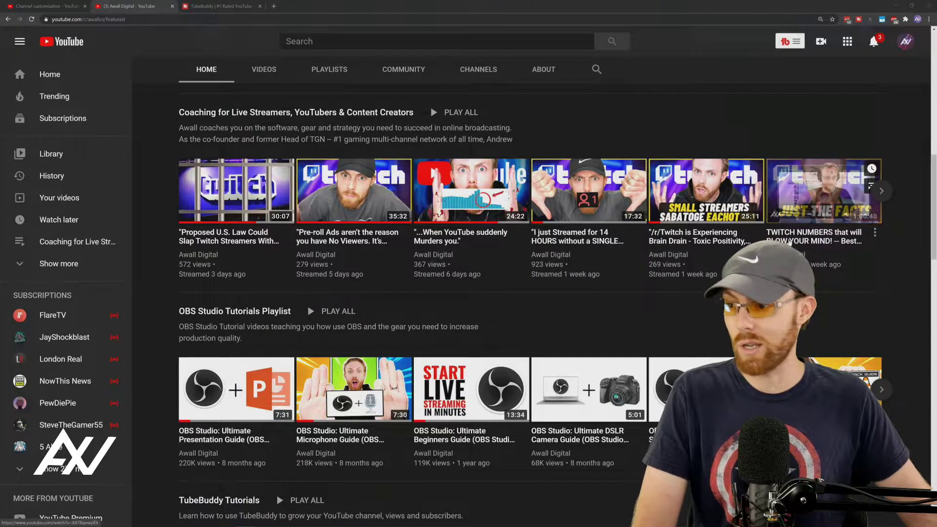
{"action": "scroll", "coordinate": [575, 216], "scroll_direction": "up", "scroll_amount": 5}
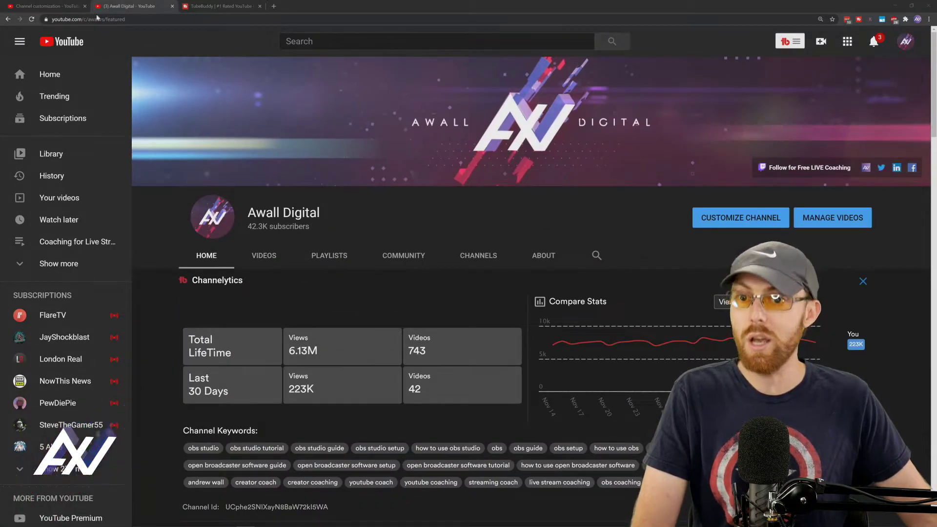
Back on the Layout page, remove the Live now section from the featured sections.
{"action": "left_click", "coordinate": [54, 6]}
{"action": "scroll", "coordinate": [673, 280], "scroll_direction": "down", "scroll_amount": 4}
{"action": "scroll", "coordinate": [673, 282], "scroll_direction": "down", "scroll_amount": 2}
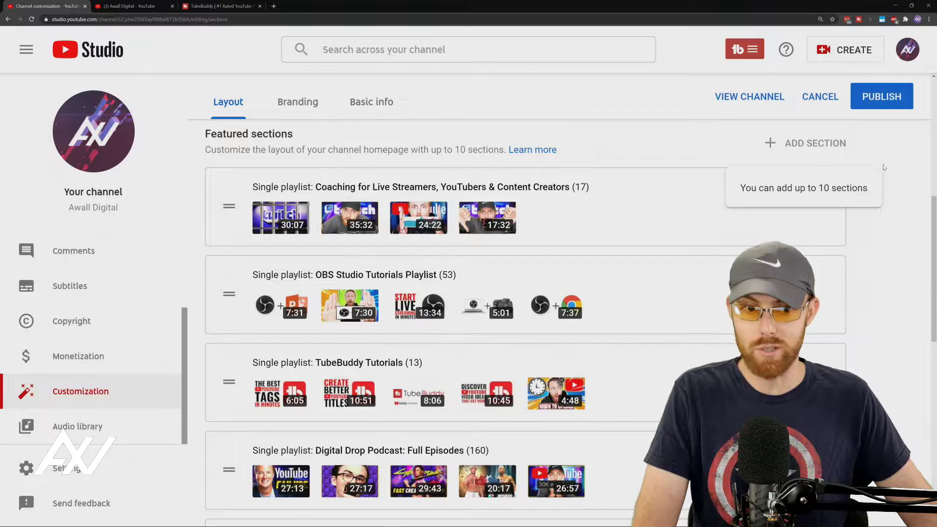
{"action": "scroll", "coordinate": [901, 176], "scroll_direction": "down", "scroll_amount": 10}
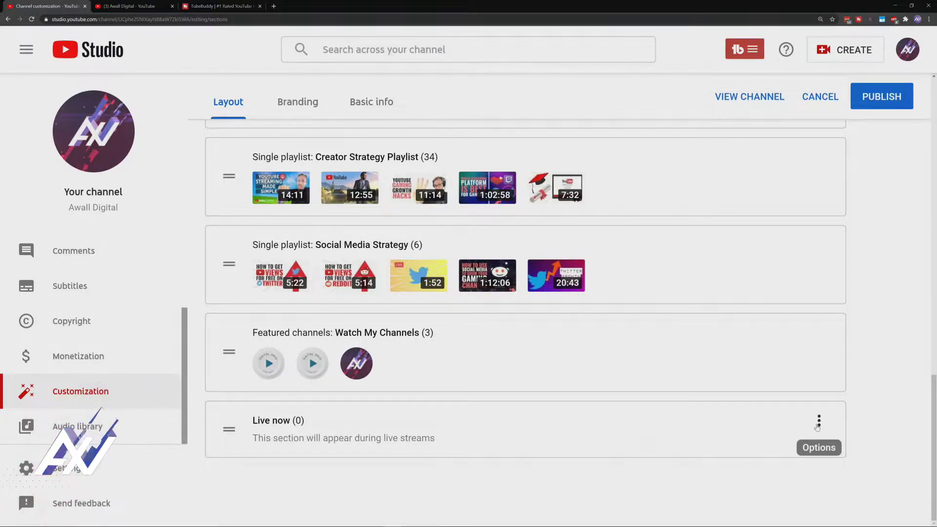
{"action": "left_click", "coordinate": [819, 424]}
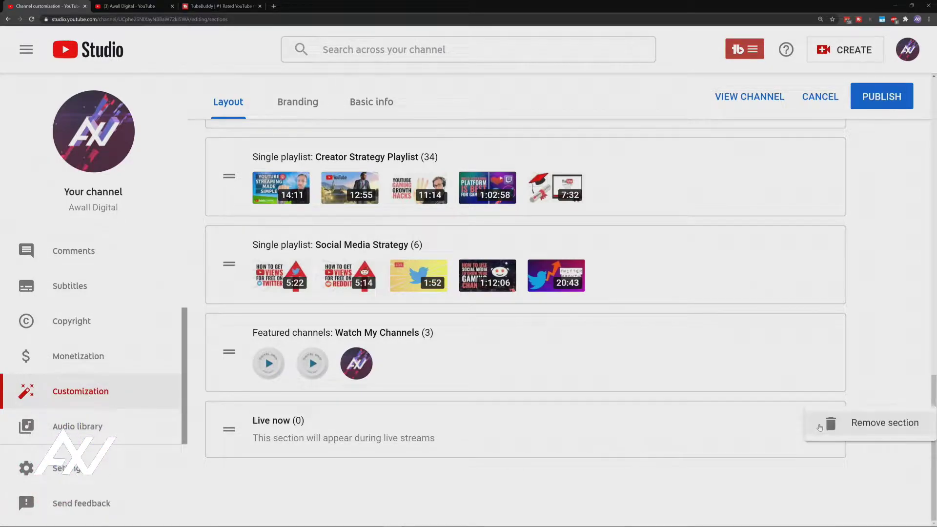
{"action": "left_click", "coordinate": [868, 424]}
{"action": "scroll", "coordinate": [853, 370], "scroll_direction": "up", "scroll_amount": 10}
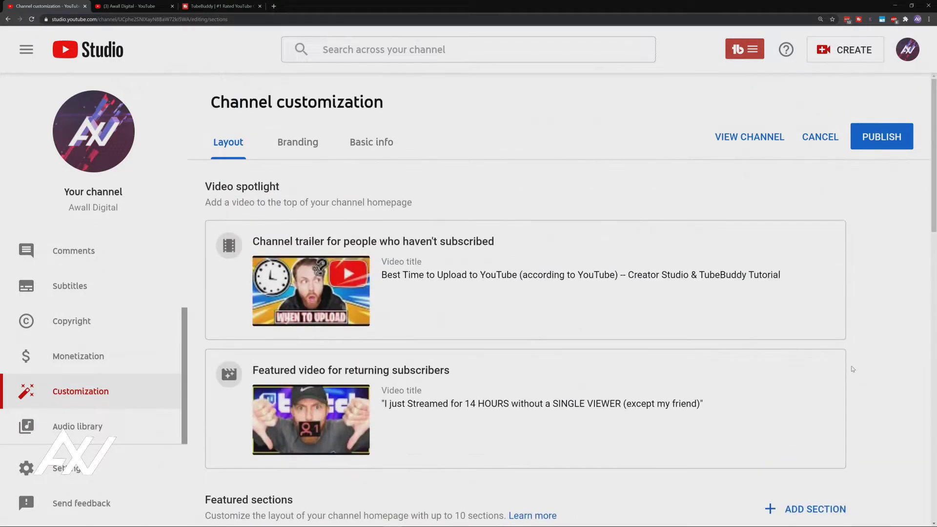
{"action": "scroll", "coordinate": [853, 369], "scroll_direction": "down", "scroll_amount": 7}
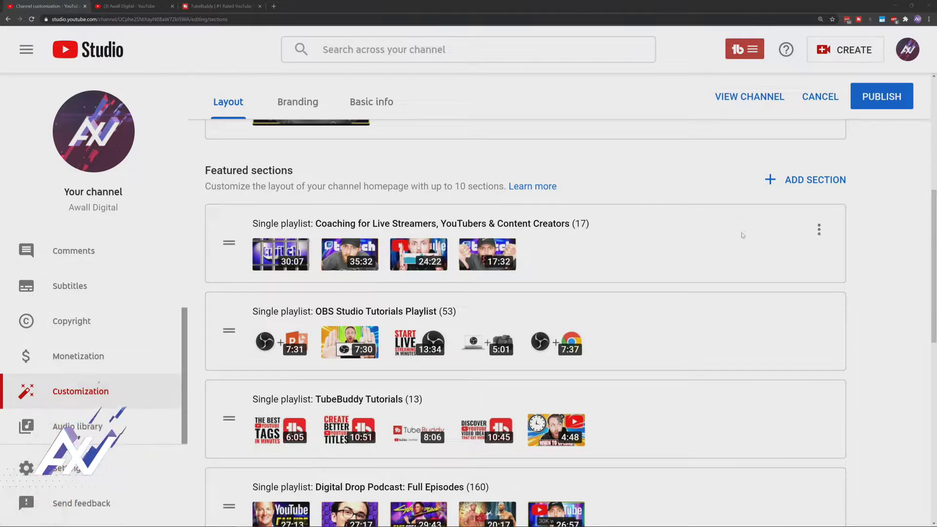
Add a new Live now section from the Videos section types.
{"action": "left_click", "coordinate": [805, 181]}
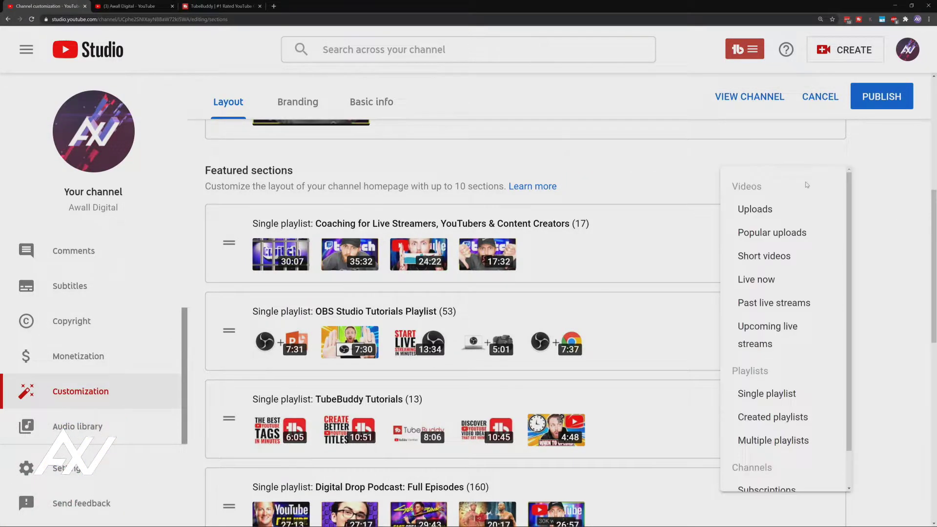
{"action": "left_click", "coordinate": [818, 279]}
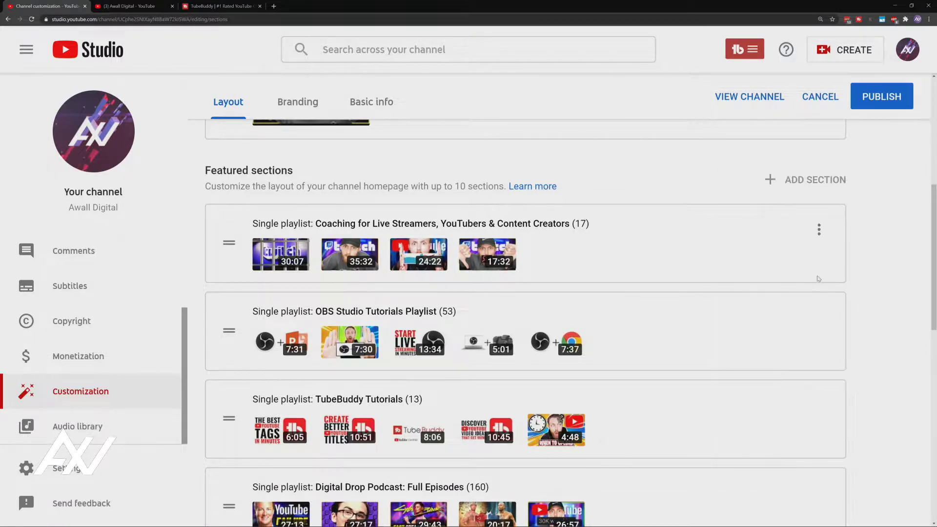
Drag the Live now section upward so it sits above Social Media Strategy.
{"action": "left_click_drag", "start_coordinate": [933, 199], "coordinate": [916, 410]}
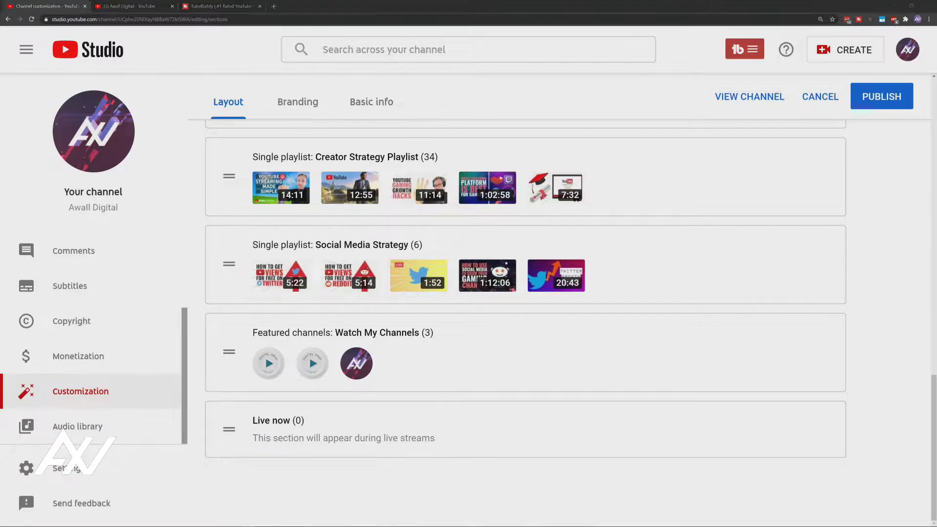
{"action": "left_click_drag", "start_coordinate": [198, 444], "coordinate": [202, 163]}
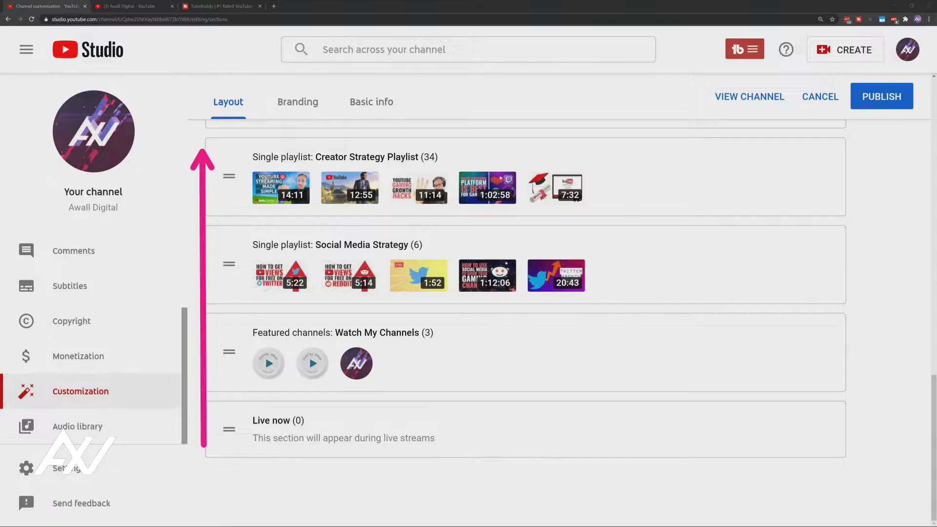
{"action": "key", "text": "Escape"}
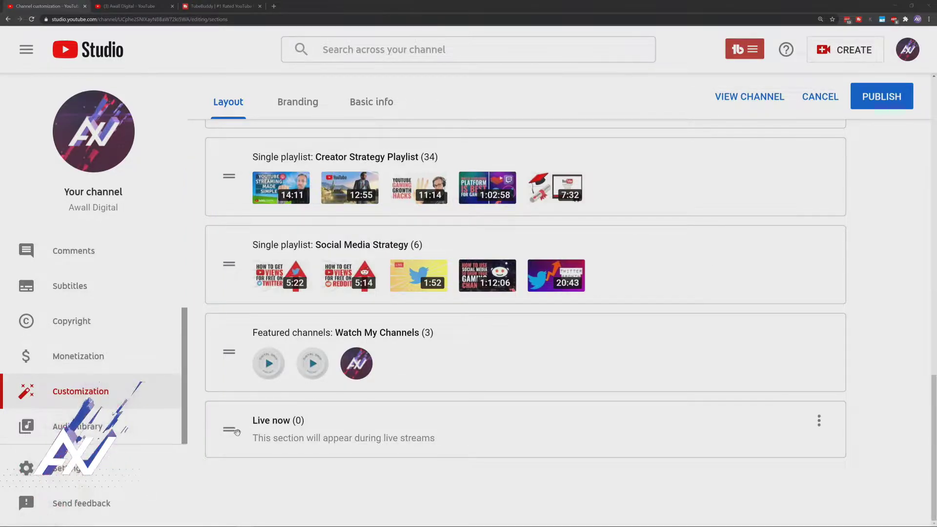
{"action": "left_click_drag", "start_coordinate": [237, 432], "coordinate": [267, 252]}
Keep dragging Live now up past the remaining playlists until it sits above Coaching.
{"action": "scroll", "coordinate": [248, 298], "scroll_direction": "up", "scroll_amount": 2}
{"action": "left_click_drag", "start_coordinate": [226, 325], "coordinate": [228, 136]}
{"action": "scroll", "coordinate": [220, 279], "scroll_direction": "up", "scroll_amount": 3}
{"action": "left_click_drag", "start_coordinate": [220, 279], "coordinate": [225, 195]}
{"action": "scroll", "coordinate": [228, 311], "scroll_direction": "up", "scroll_amount": 3}
{"action": "left_click_drag", "start_coordinate": [227, 311], "coordinate": [228, 142]}
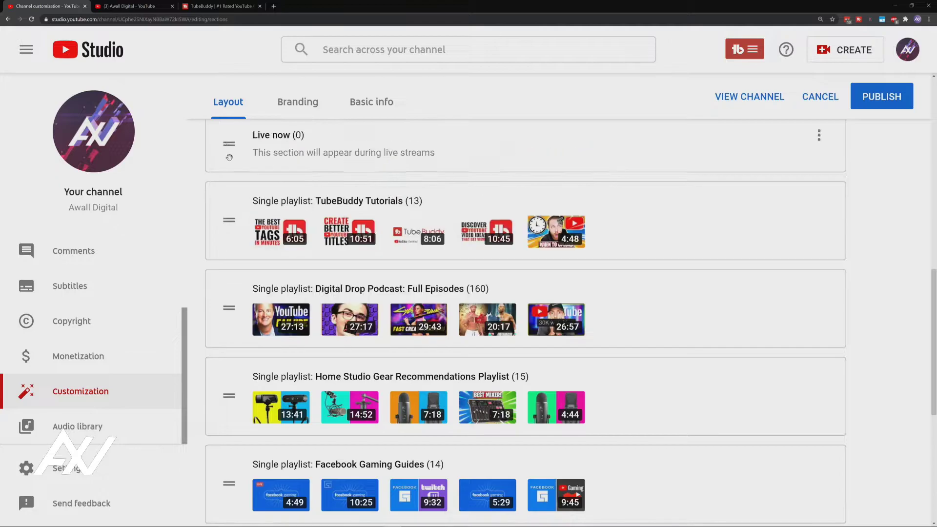
{"action": "scroll", "coordinate": [240, 306], "scroll_direction": "up", "scroll_amount": 4}
{"action": "left_click_drag", "start_coordinate": [229, 327], "coordinate": [227, 144]}
{"action": "scroll", "coordinate": [245, 223], "scroll_direction": "up", "scroll_amount": 3}
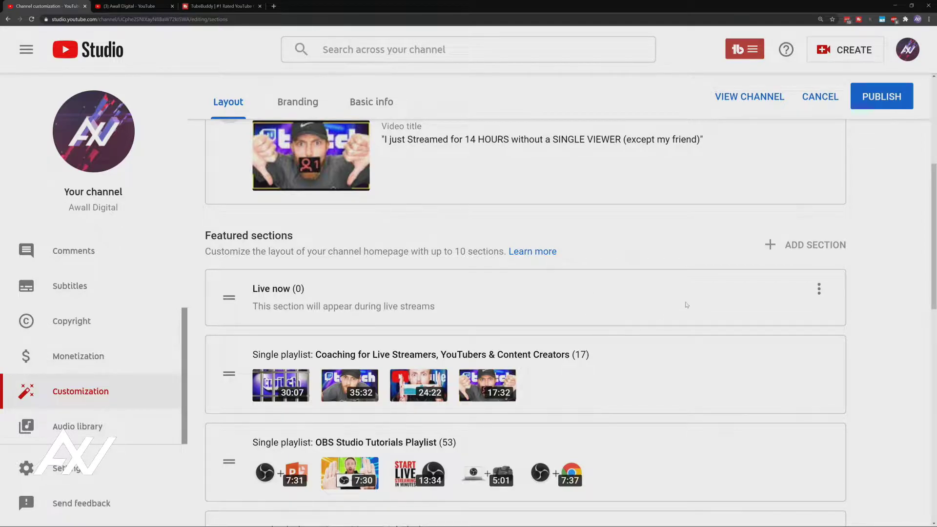
{"action": "scroll", "coordinate": [694, 304], "scroll_direction": "down", "scroll_amount": 1}
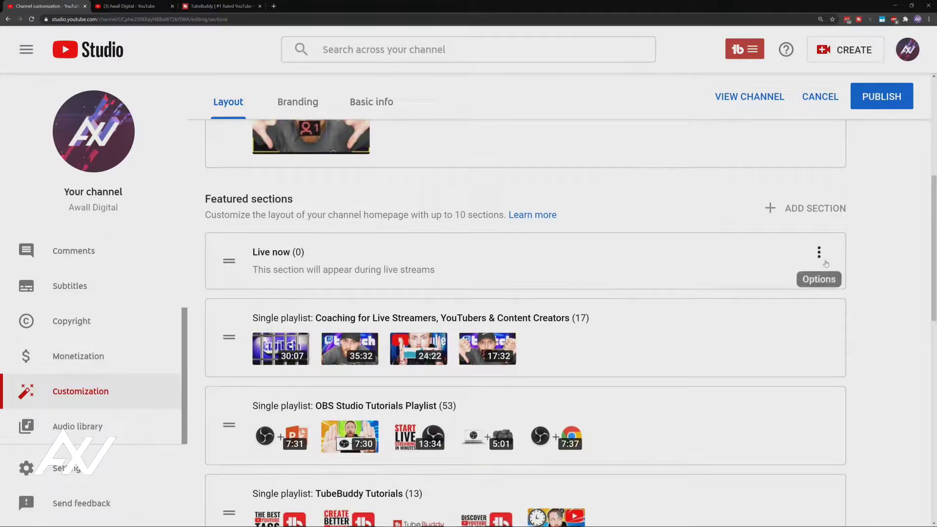
Remove the Live now section, then browse the section types available to add.
{"action": "left_click", "coordinate": [818, 253]}
{"action": "left_click", "coordinate": [878, 252]}
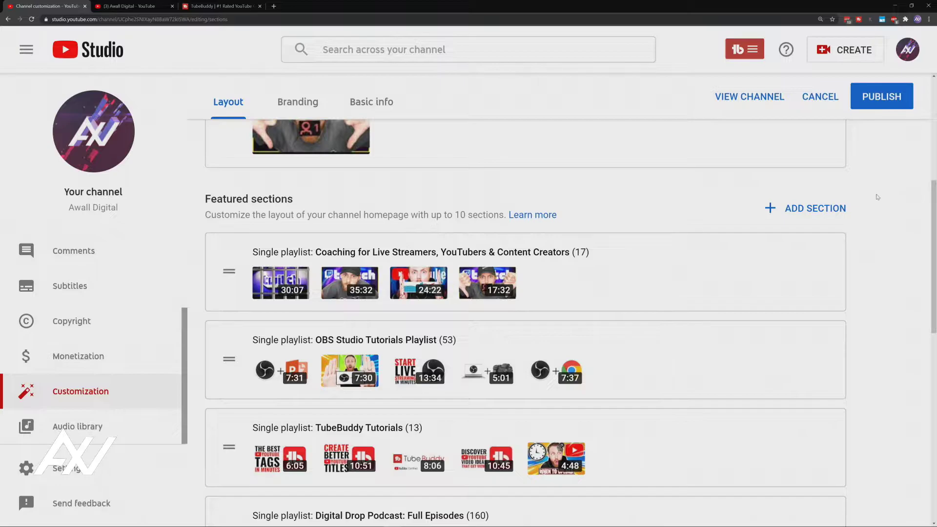
{"action": "left_click", "coordinate": [828, 212]}
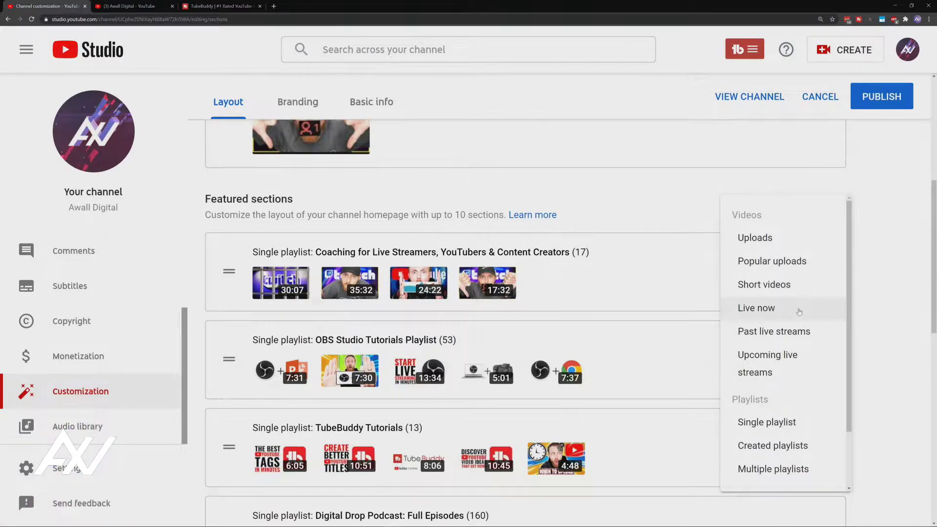
{"action": "scroll", "coordinate": [799, 313], "scroll_direction": "down", "scroll_amount": 3}
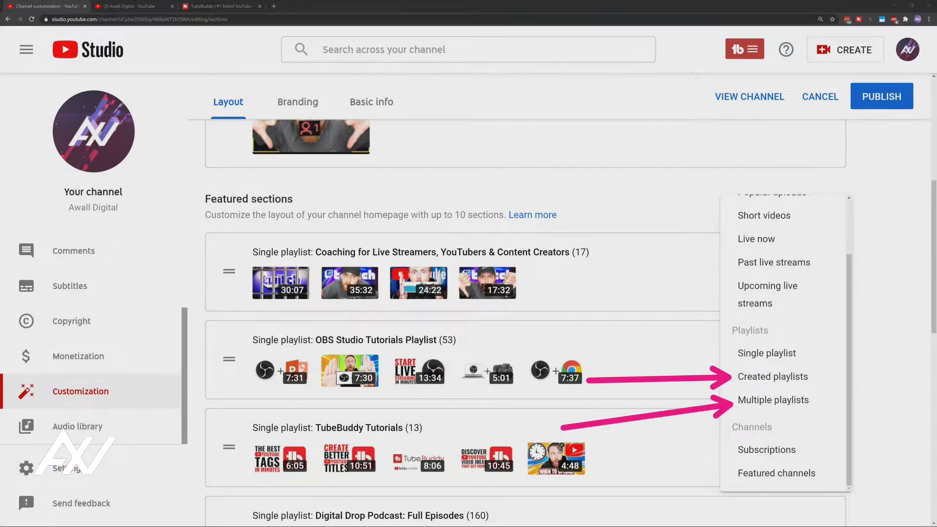
{"action": "left_click", "coordinate": [156, 5]}
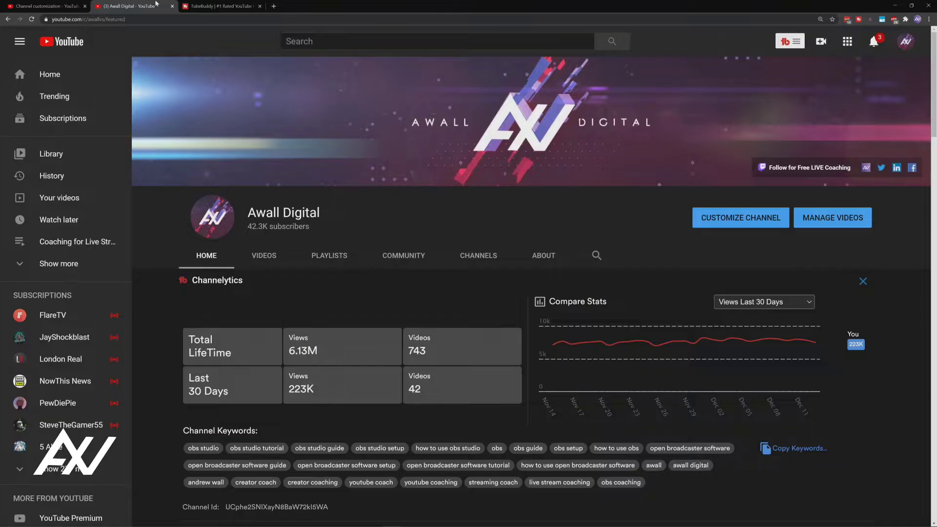
{"action": "scroll", "coordinate": [505, 266], "scroll_direction": "down", "scroll_amount": 3}
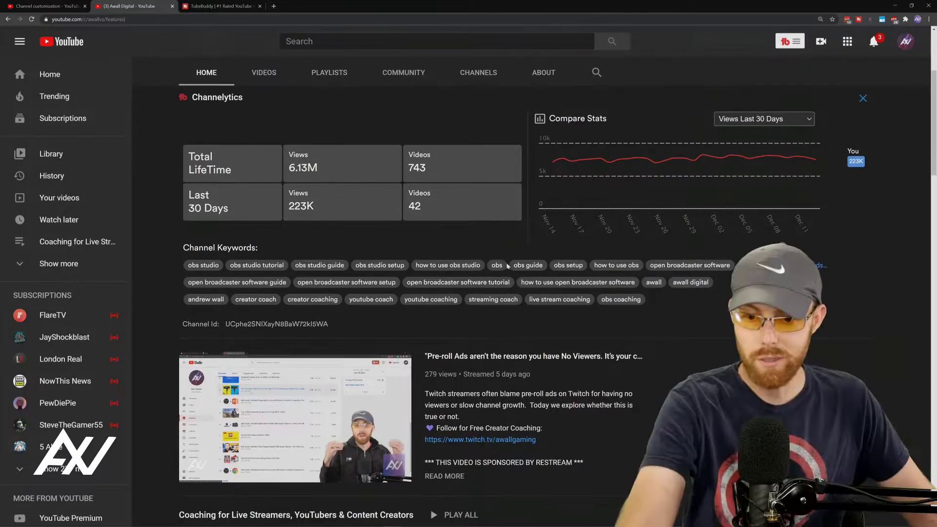
{"action": "scroll", "coordinate": [612, 334], "scroll_direction": "down", "scroll_amount": 6}
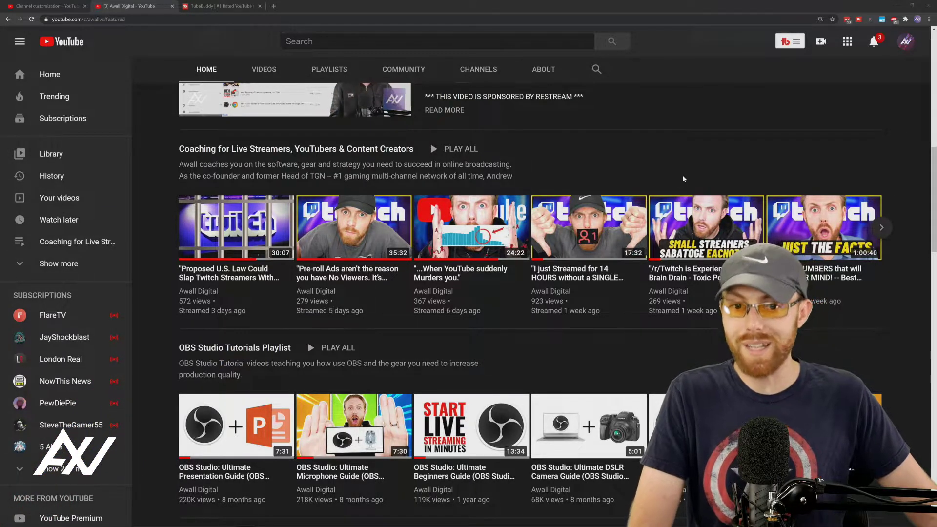
{"action": "scroll", "coordinate": [675, 181], "scroll_direction": "up", "scroll_amount": 10}
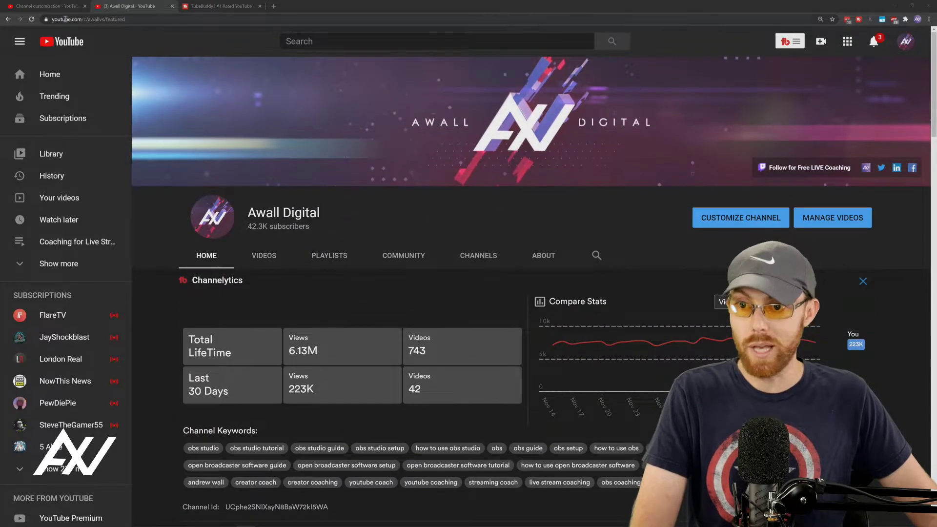
{"action": "left_click", "coordinate": [47, 7]}
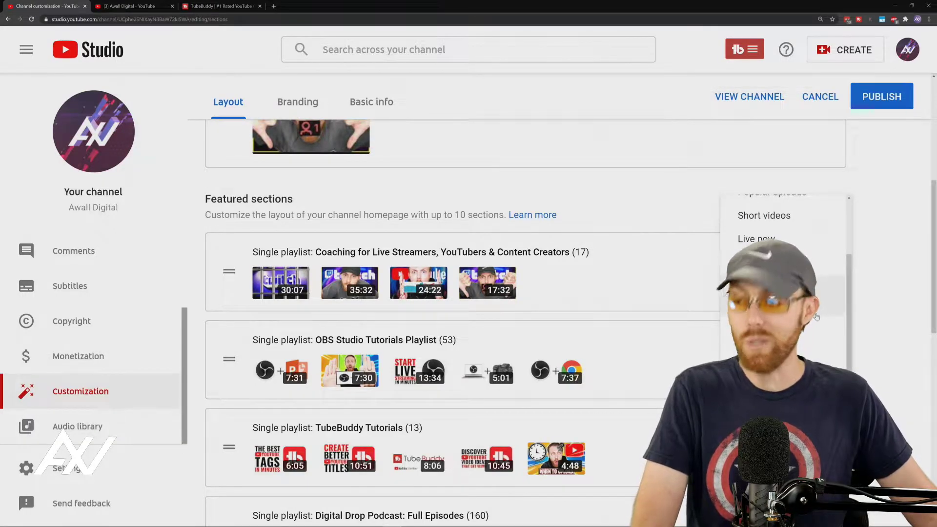
{"action": "left_click", "coordinate": [131, 5]}
{"action": "scroll", "coordinate": [322, 297], "scroll_direction": "down", "scroll_amount": 10}
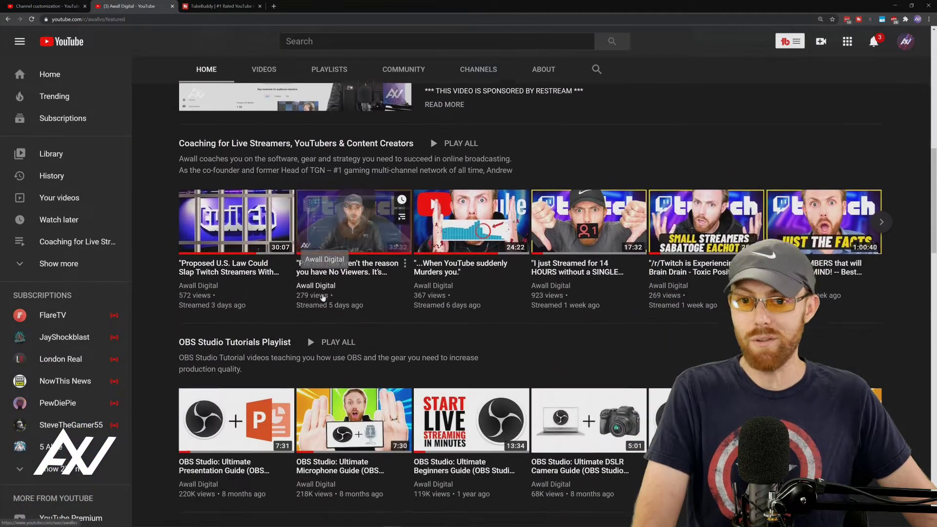
{"action": "scroll", "coordinate": [322, 297], "scroll_direction": "down", "scroll_amount": 2}
{"action": "scroll", "coordinate": [322, 298], "scroll_direction": "up", "scroll_amount": 1}
{"action": "left_click", "coordinate": [49, 6]}
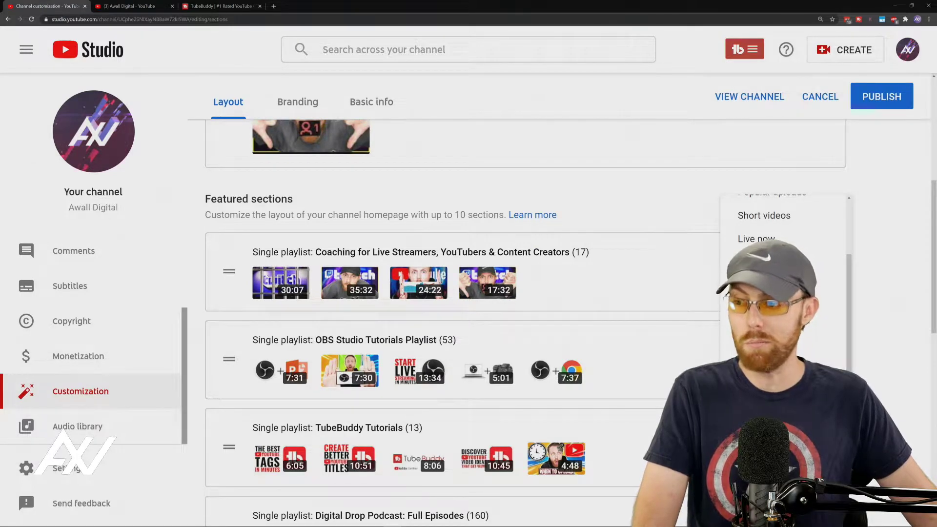
Scroll the featured sections to confirm they end with Social Media Strategy (6) and Watch My Channels (3).
{"action": "left_click", "coordinate": [879, 256]}
{"action": "scroll", "coordinate": [284, 221], "scroll_direction": "down", "scroll_amount": 2}
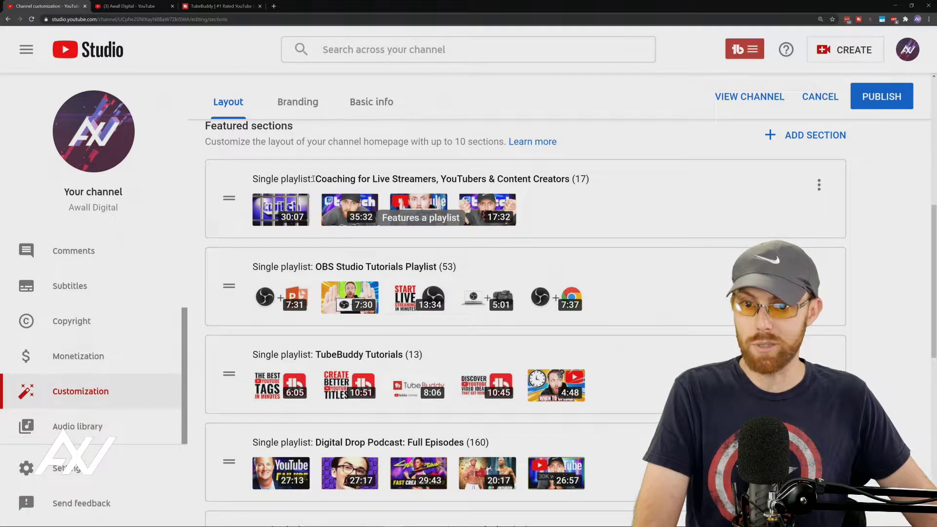
{"action": "scroll", "coordinate": [290, 293], "scroll_direction": "down", "scroll_amount": 2}
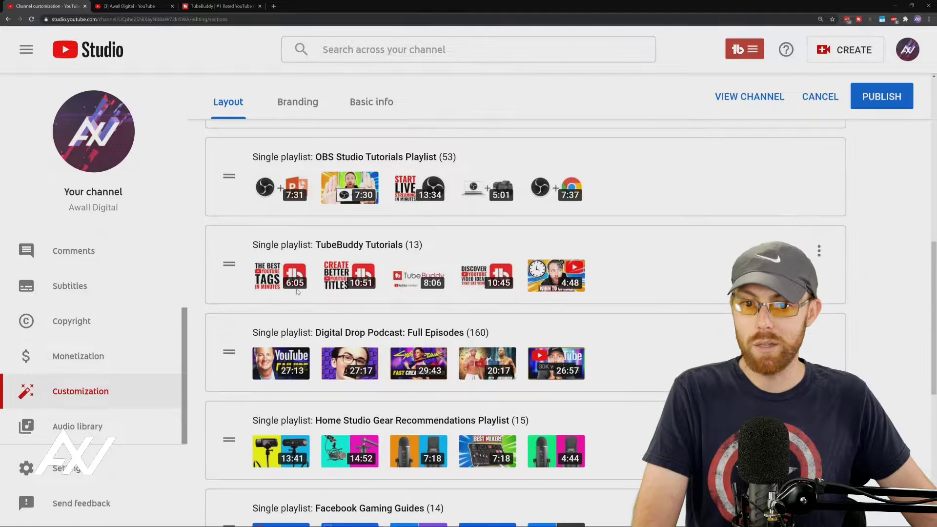
{"action": "scroll", "coordinate": [604, 327], "scroll_direction": "down", "scroll_amount": 5}
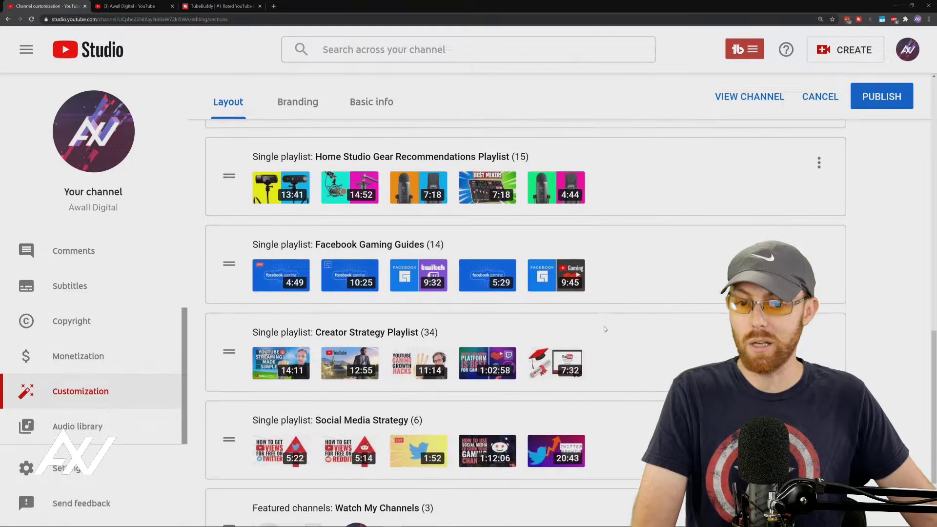
{"action": "scroll", "coordinate": [605, 328], "scroll_direction": "down", "scroll_amount": 2}
{"action": "scroll", "coordinate": [612, 326], "scroll_direction": "up", "scroll_amount": 11}
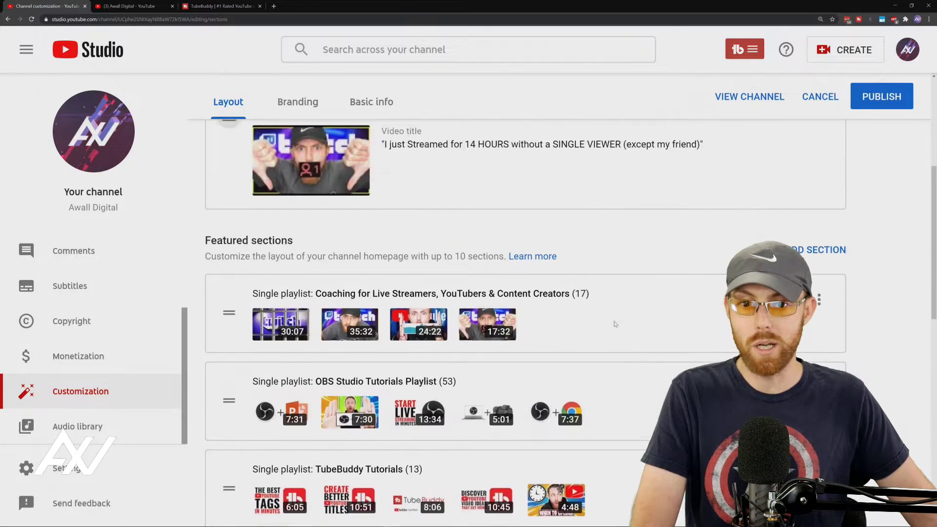
{"action": "scroll", "coordinate": [614, 324], "scroll_direction": "down", "scroll_amount": 1}
{"action": "left_click", "coordinate": [821, 210]}
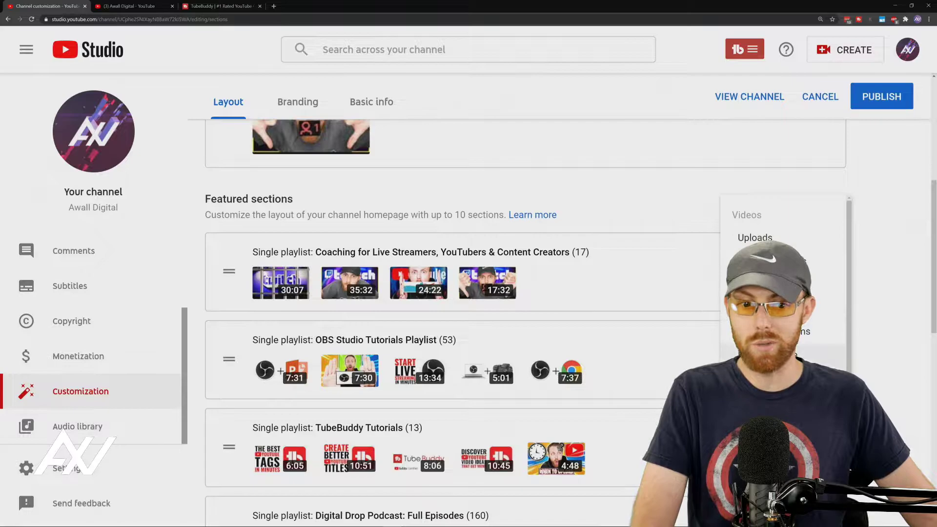
{"action": "scroll", "coordinate": [783, 273], "scroll_direction": "down", "scroll_amount": 1}
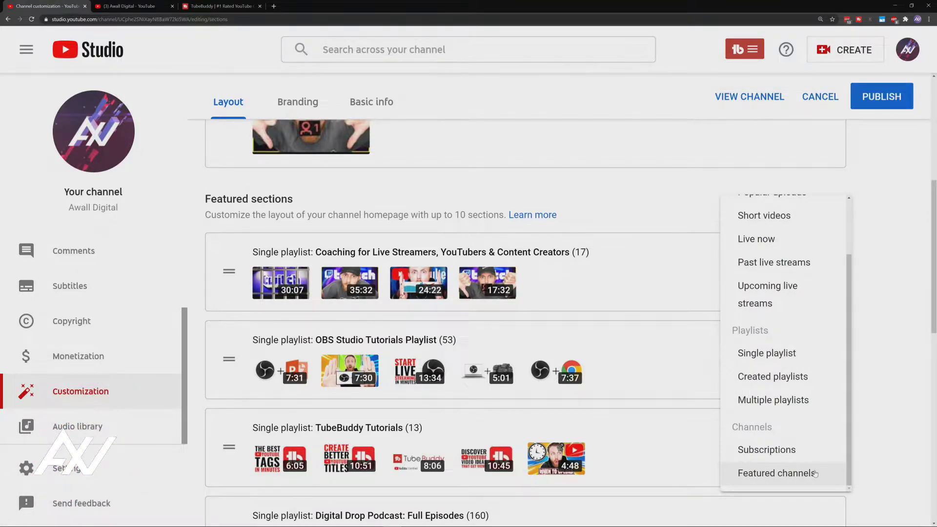
{"action": "left_click", "coordinate": [881, 347]}
{"action": "scroll", "coordinate": [877, 332], "scroll_direction": "down", "scroll_amount": 1}
{"action": "scroll", "coordinate": [874, 322], "scroll_direction": "down", "scroll_amount": 8}
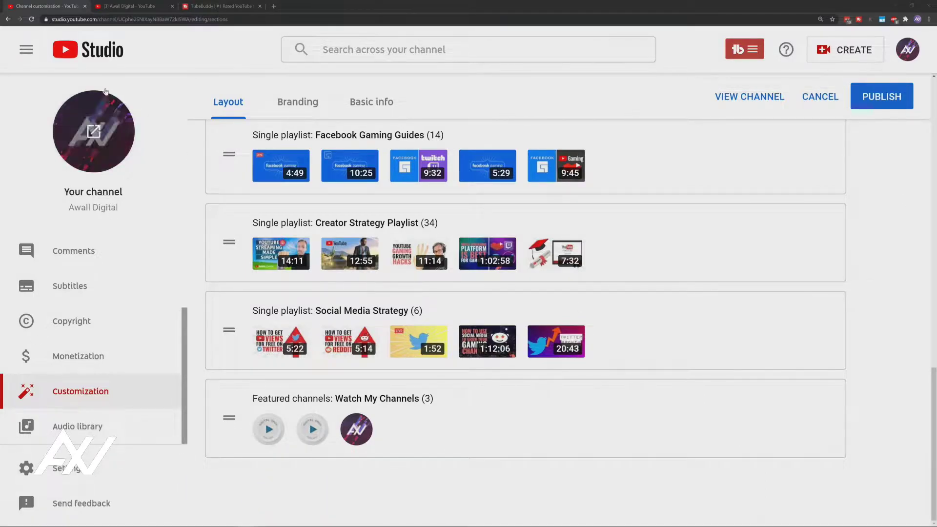
Verify the live homepage's Watch My Channels row lists three channels, then go to Studio's Branding page.
{"action": "left_click", "coordinate": [127, 6]}
{"action": "scroll", "coordinate": [531, 253], "scroll_direction": "down", "scroll_amount": 20}
{"action": "scroll", "coordinate": [537, 275], "scroll_direction": "down", "scroll_amount": 1}
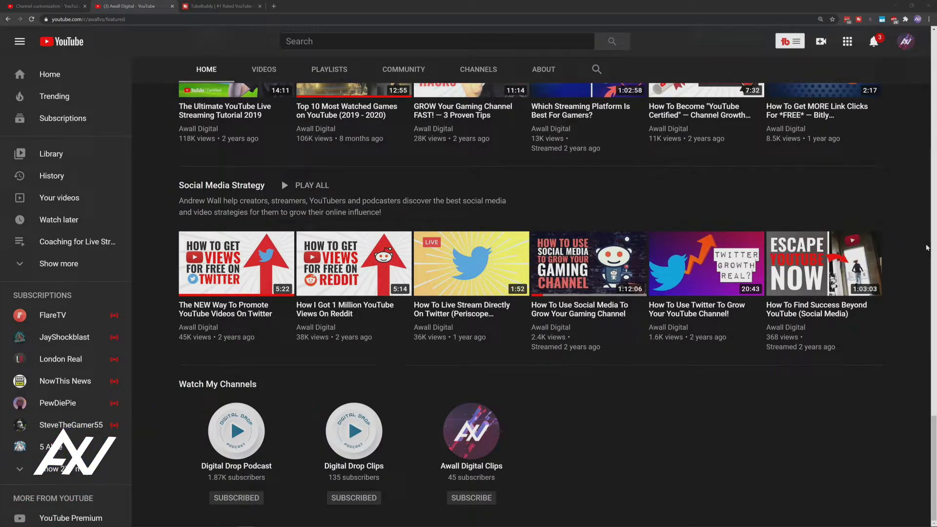
{"action": "scroll", "coordinate": [682, 376], "scroll_direction": "up", "scroll_amount": 20}
{"action": "scroll", "coordinate": [693, 371], "scroll_direction": "up", "scroll_amount": 3}
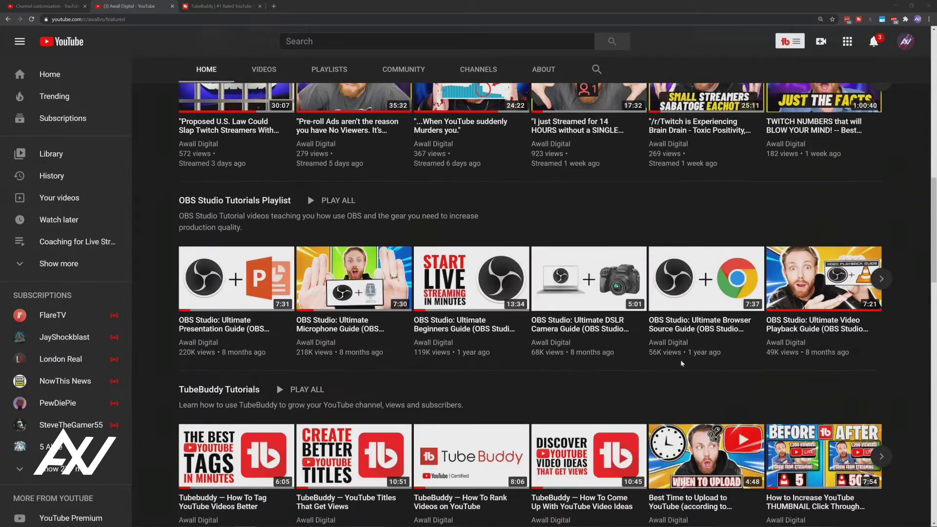
{"action": "scroll", "coordinate": [566, 207], "scroll_direction": "down", "scroll_amount": 20}
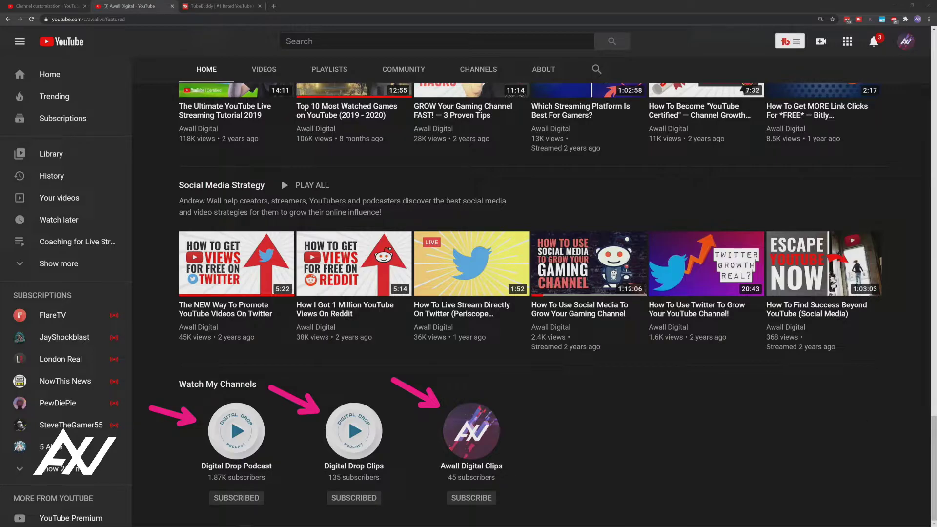
{"action": "scroll", "coordinate": [717, 382], "scroll_direction": "up", "scroll_amount": 20}
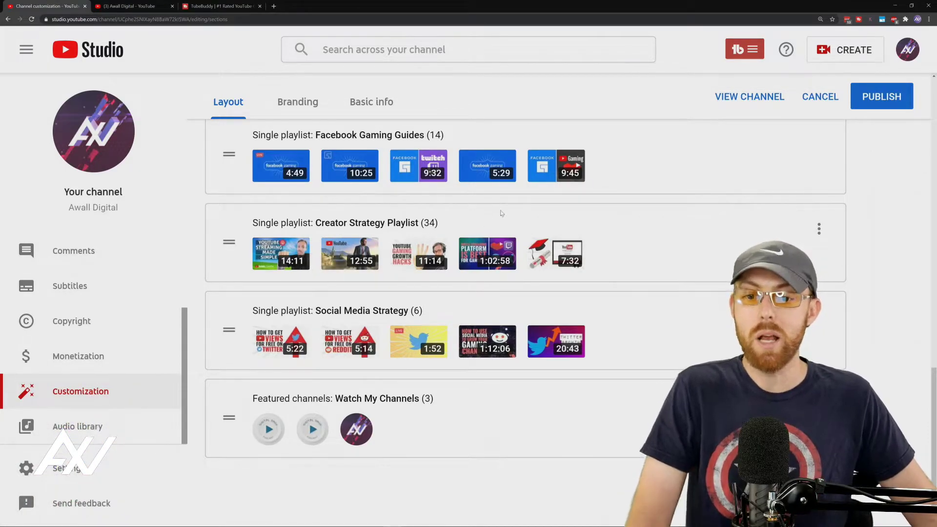
{"action": "scroll", "coordinate": [453, 221], "scroll_direction": "up", "scroll_amount": 5}
{"action": "scroll", "coordinate": [452, 220], "scroll_direction": "up", "scroll_amount": 10}
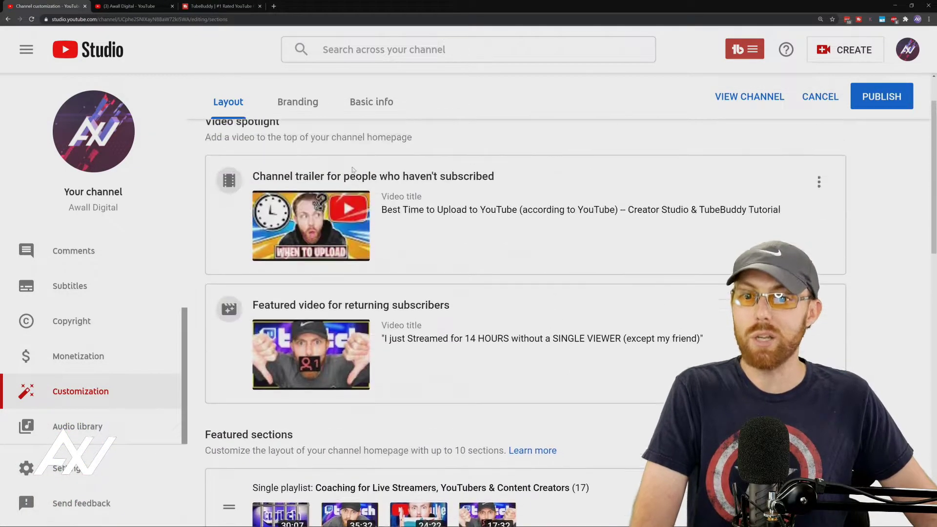
{"action": "left_click", "coordinate": [303, 142]}
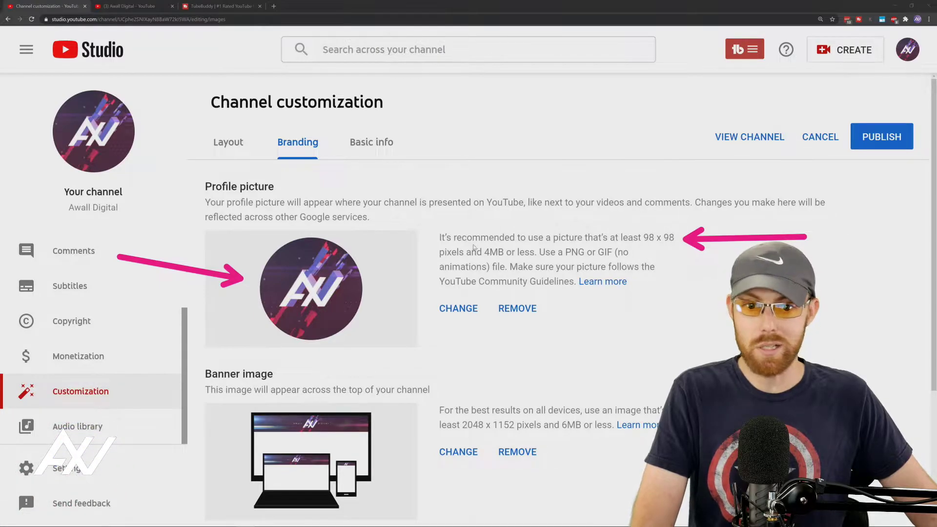
{"action": "left_click_drag", "start_coordinate": [472, 239], "coordinate": [520, 267]}
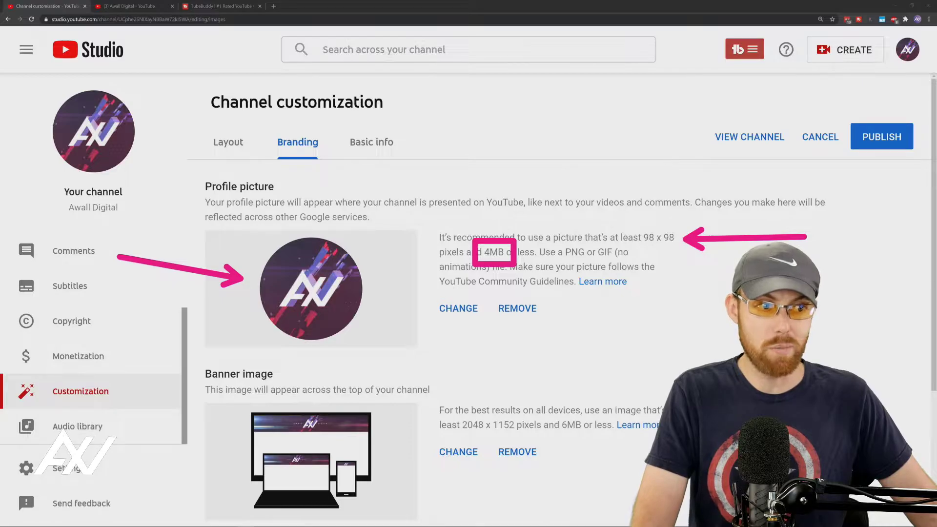
{"action": "key", "text": "Escape"}
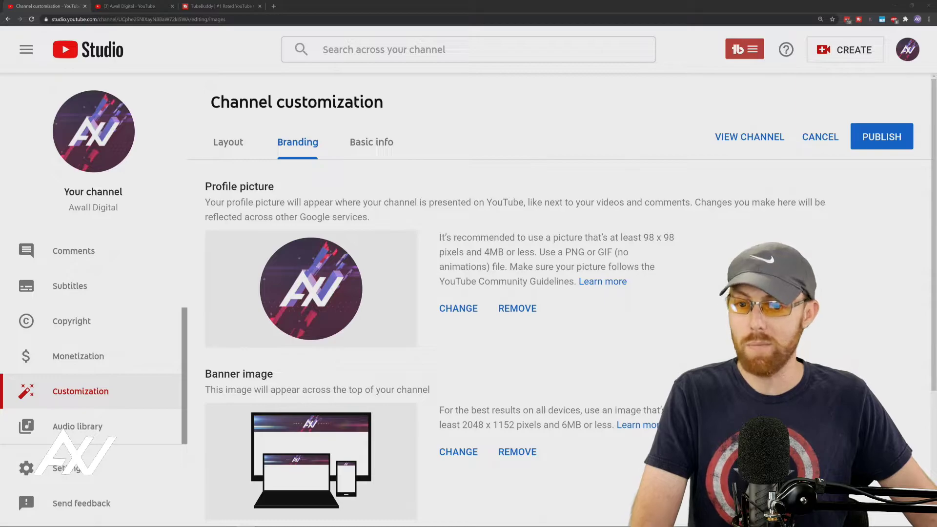
{"action": "scroll", "coordinate": [561, 293], "scroll_direction": "down", "scroll_amount": 4}
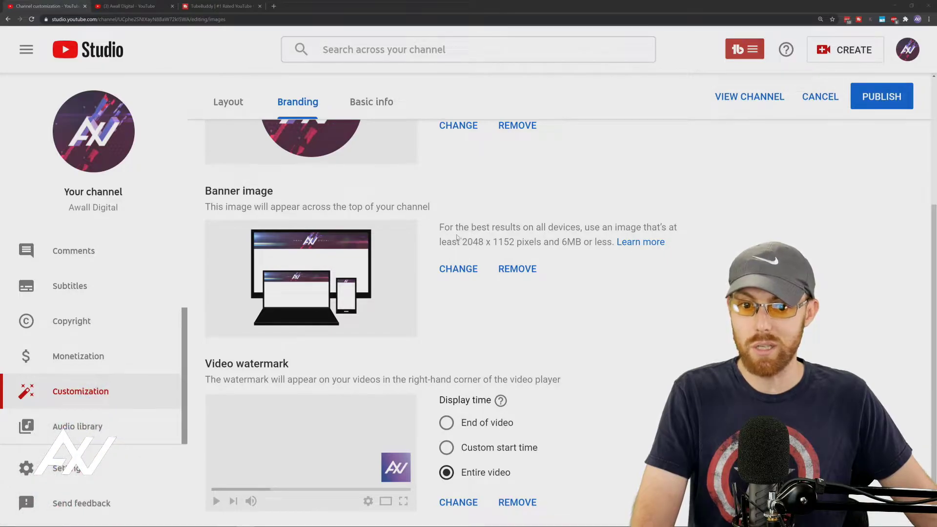
{"action": "left_click_drag", "start_coordinate": [453, 231], "coordinate": [530, 254]}
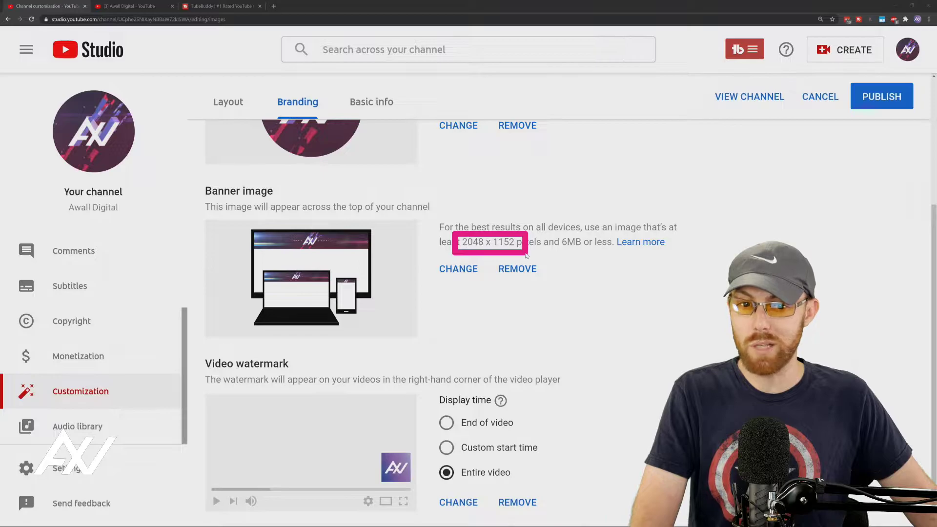
{"action": "left_click_drag", "start_coordinate": [550, 231], "coordinate": [589, 254]}
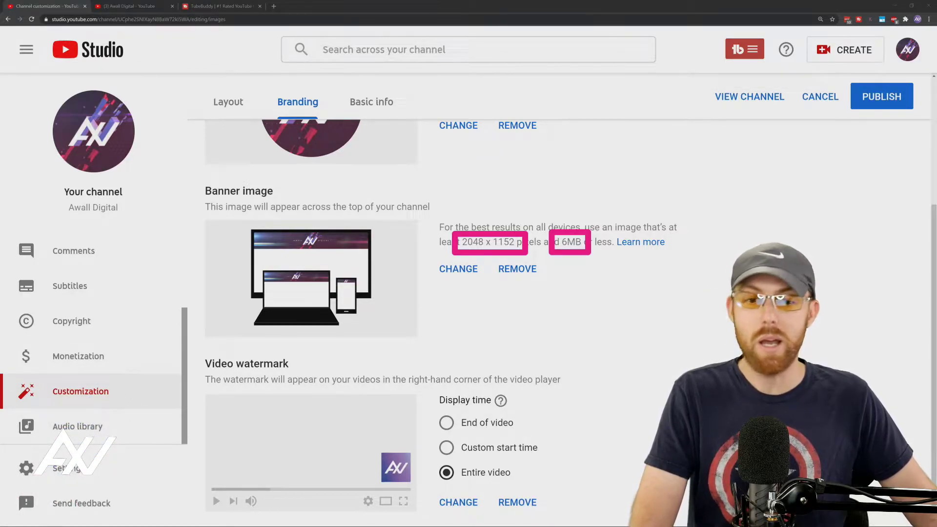
{"action": "key", "text": "Escape"}
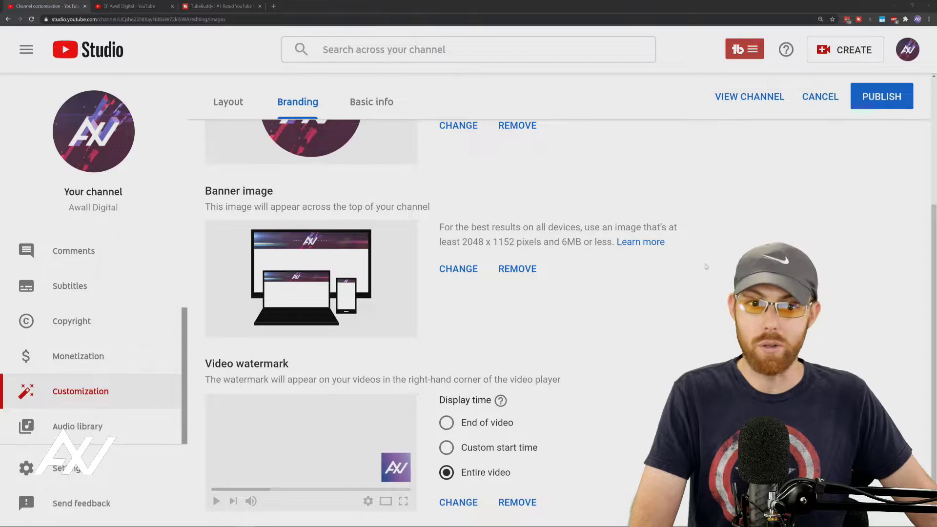
{"action": "scroll", "coordinate": [570, 315], "scroll_direction": "down", "scroll_amount": 1}
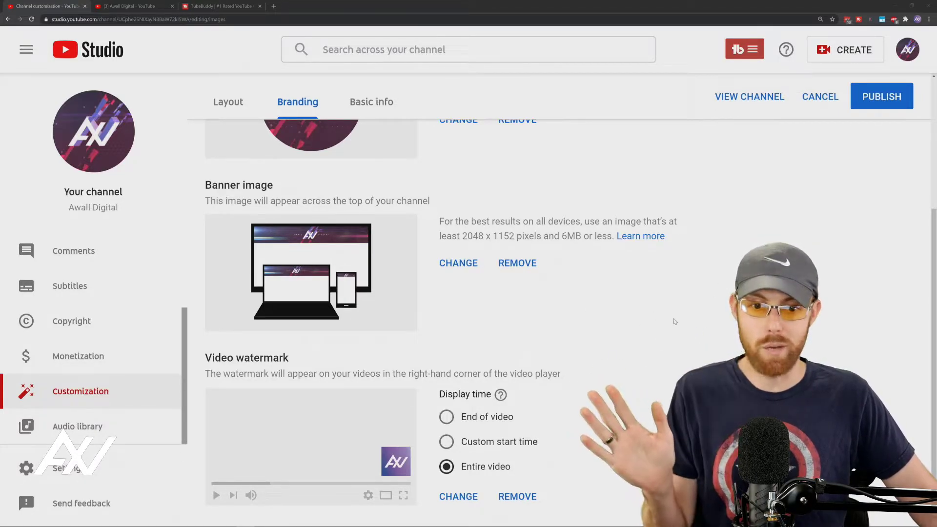
{"action": "scroll", "coordinate": [536, 318], "scroll_direction": "up", "scroll_amount": 4}
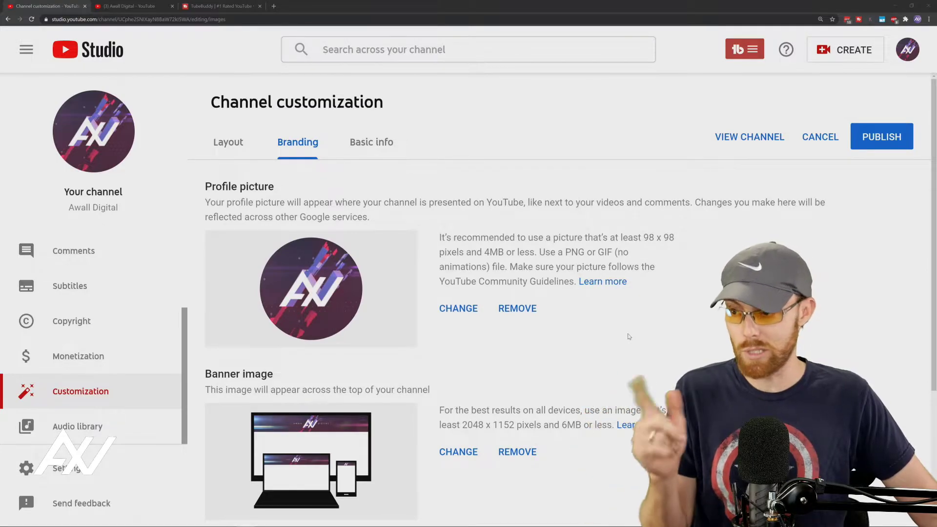
Go to Basic info and make the Awall Digital channel name editable.
{"action": "left_click", "coordinate": [375, 146]}
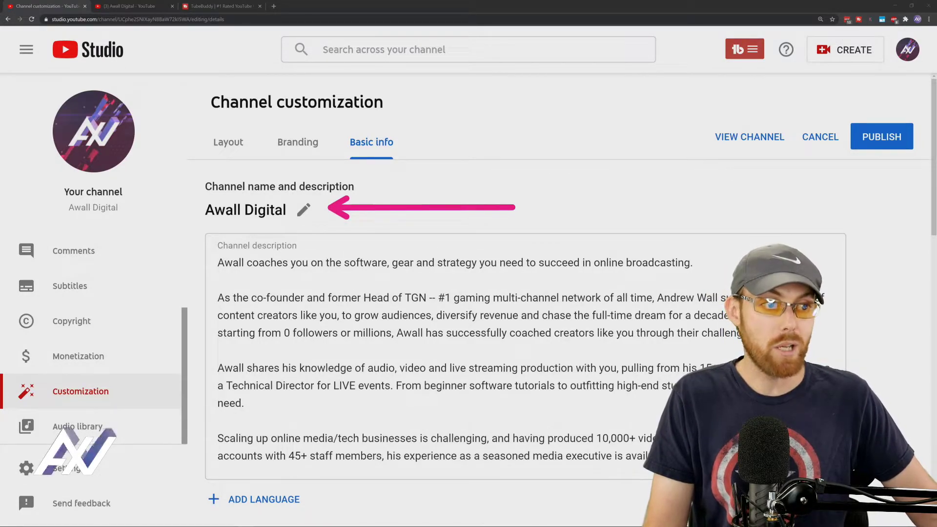
{"action": "left_click", "coordinate": [302, 209]}
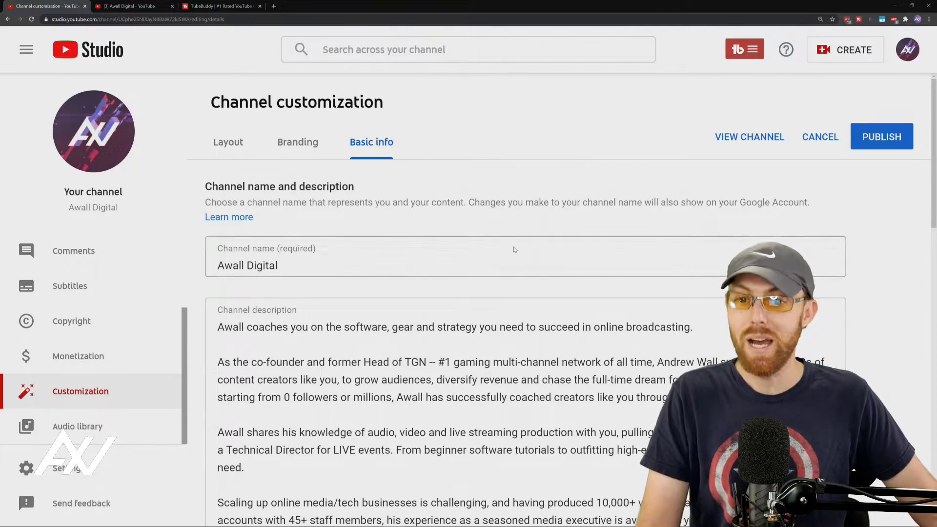
Highlight the channel description through its third paragraph to review it.
{"action": "scroll", "coordinate": [555, 237], "scroll_direction": "down", "scroll_amount": 3}
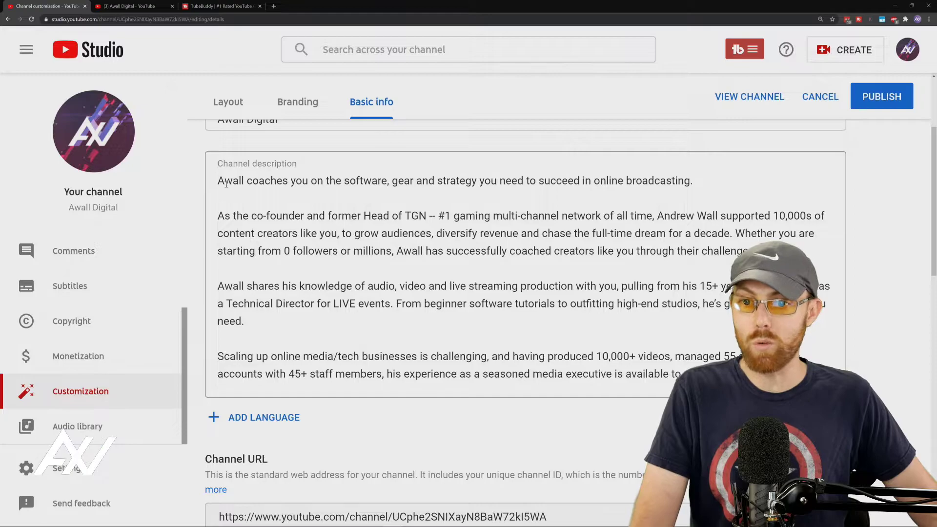
{"action": "left_click_drag", "start_coordinate": [219, 180], "coordinate": [679, 313]}
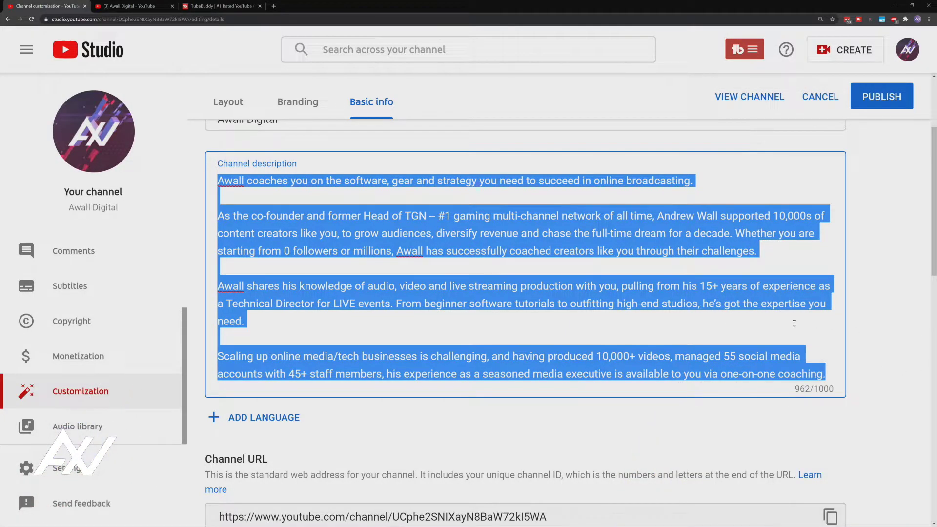
{"action": "left_click", "coordinate": [784, 318]}
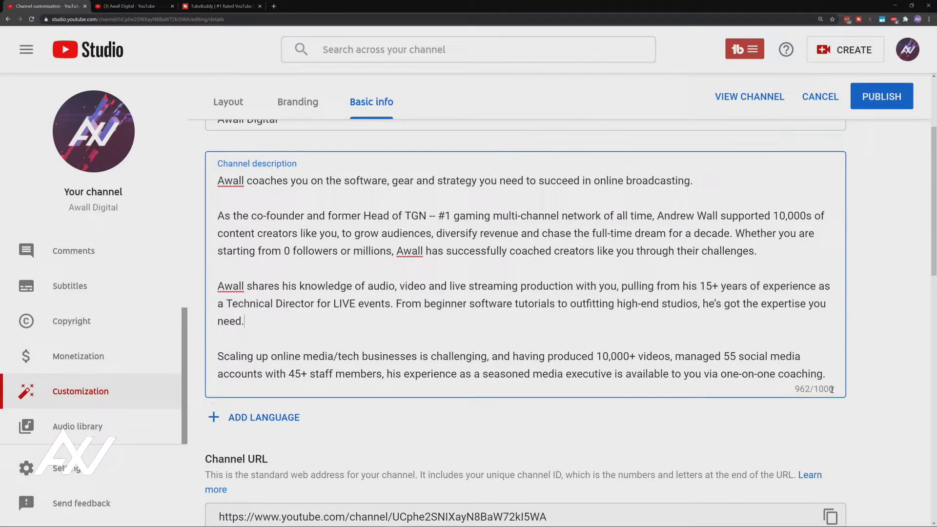
{"action": "key", "text": "alt+Tab"}
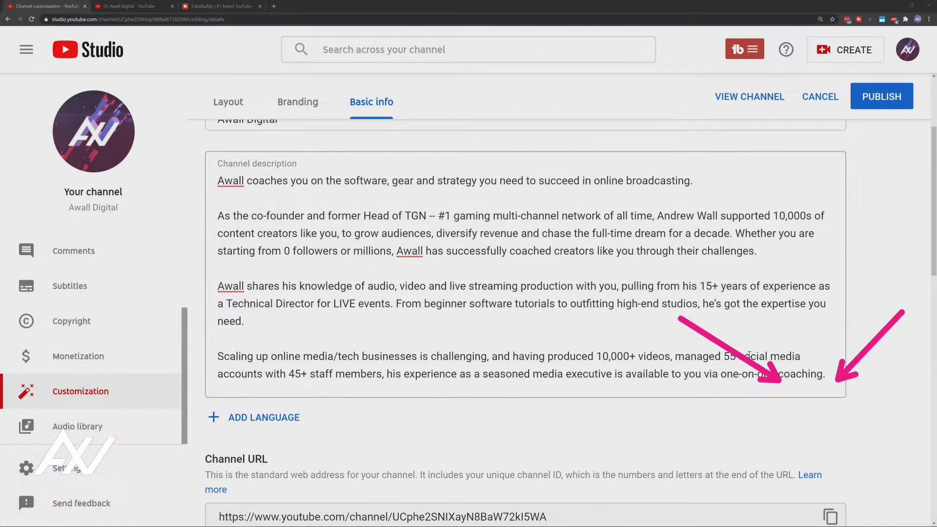
{"action": "left_click", "coordinate": [786, 357]}
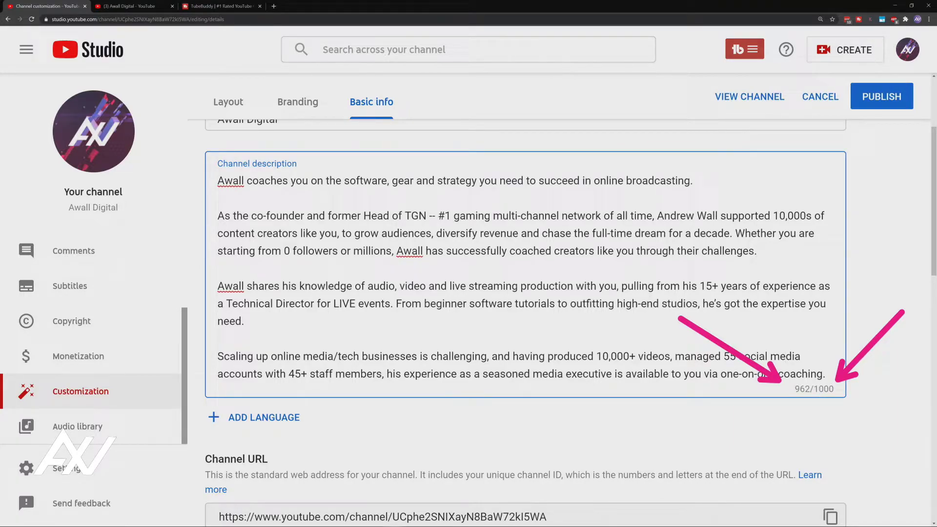
{"action": "key", "text": "alt+Tab"}
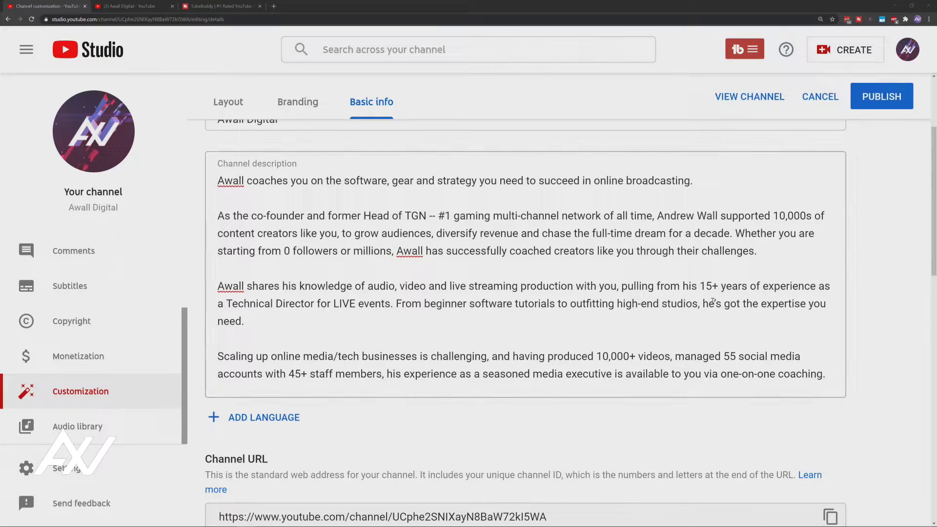
{"action": "key", "text": "alt+Tab"}
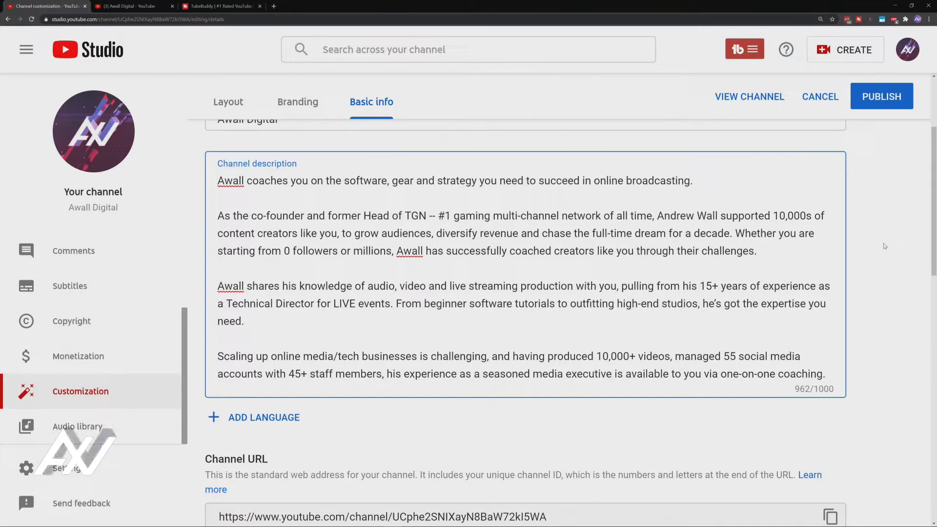
Scroll over the description and links, then move to the TubeBuddy website.
{"action": "scroll", "coordinate": [884, 230], "scroll_direction": "up", "scroll_amount": 1}
{"action": "scroll", "coordinate": [884, 245], "scroll_direction": "down", "scroll_amount": 9}
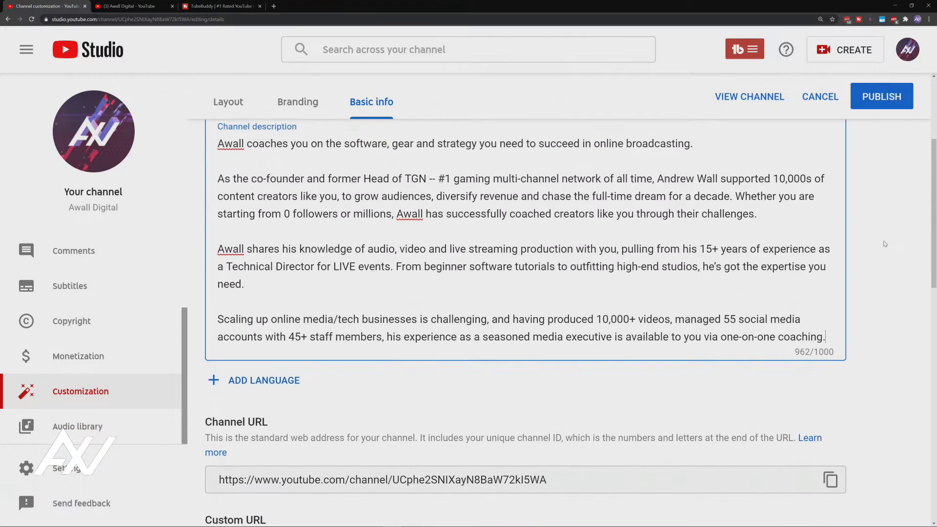
{"action": "scroll", "coordinate": [889, 243], "scroll_direction": "down", "scroll_amount": 3}
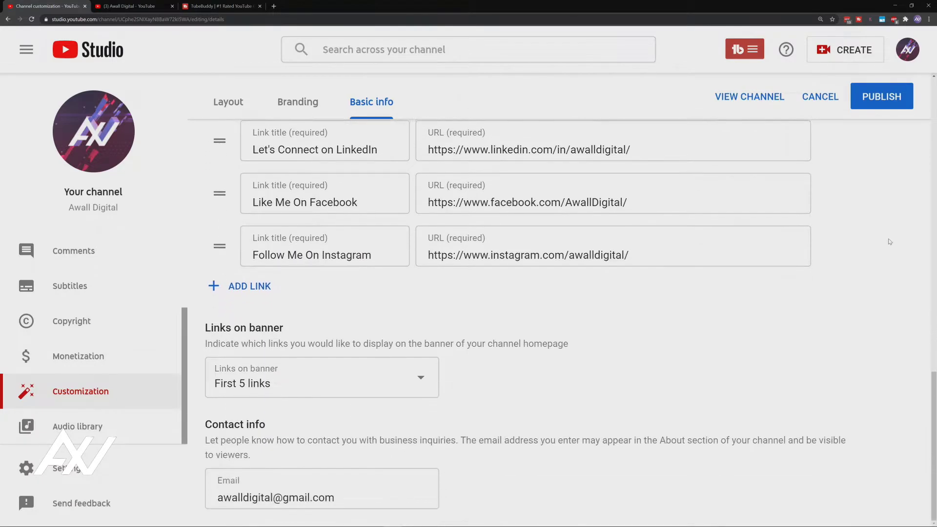
{"action": "scroll", "coordinate": [890, 240], "scroll_direction": "up", "scroll_amount": 12}
{"action": "scroll", "coordinate": [892, 240], "scroll_direction": "up", "scroll_amount": 1}
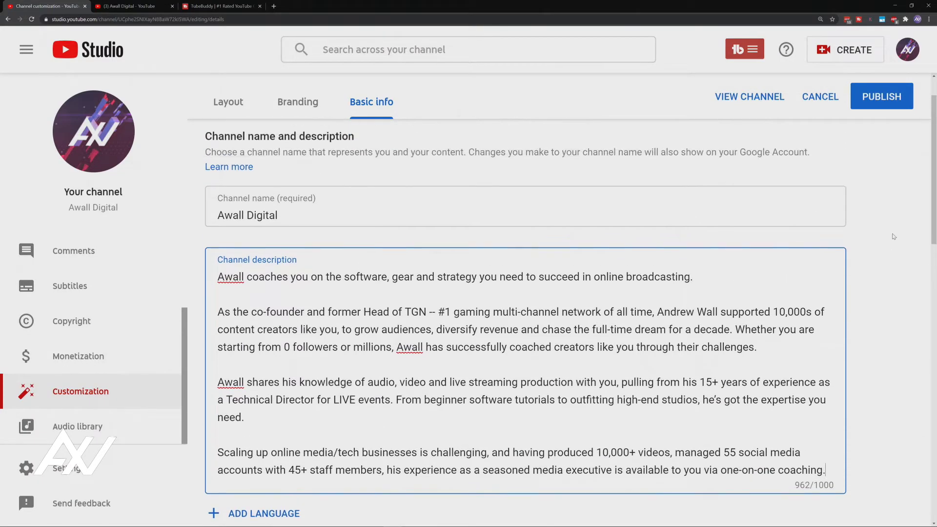
{"action": "left_click", "coordinate": [219, 6]}
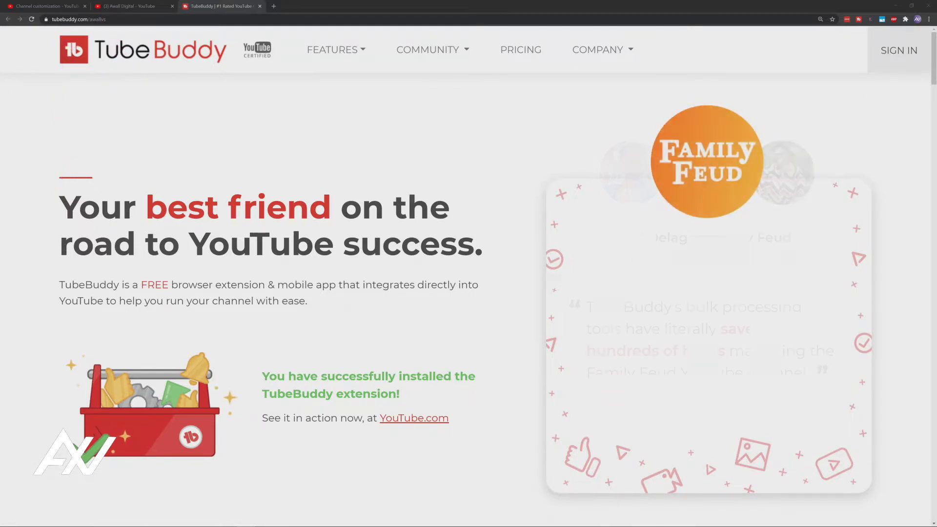
Search 'fishing' in TubeBuddy's Keyword Explorer from the YouTube channel page.
{"action": "key", "text": "ctrl+shift+Tab"}
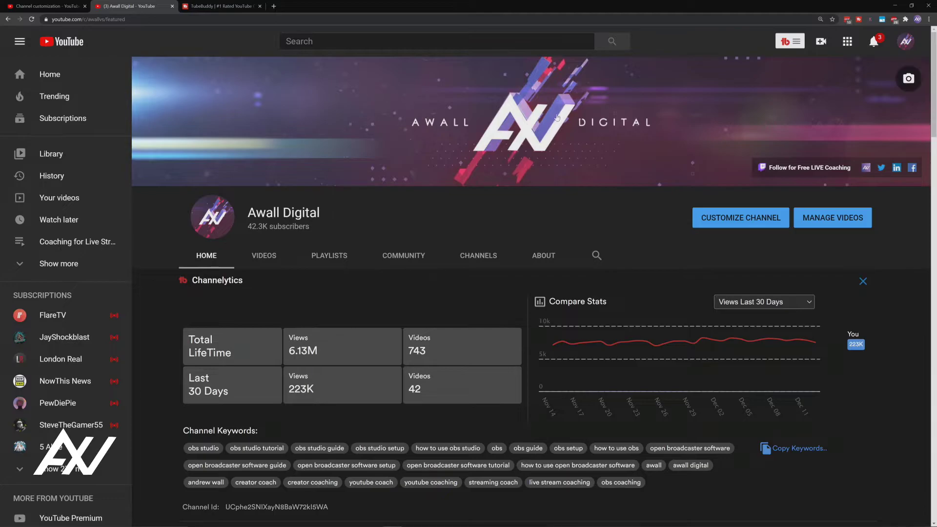
{"action": "left_click", "coordinate": [790, 42]}
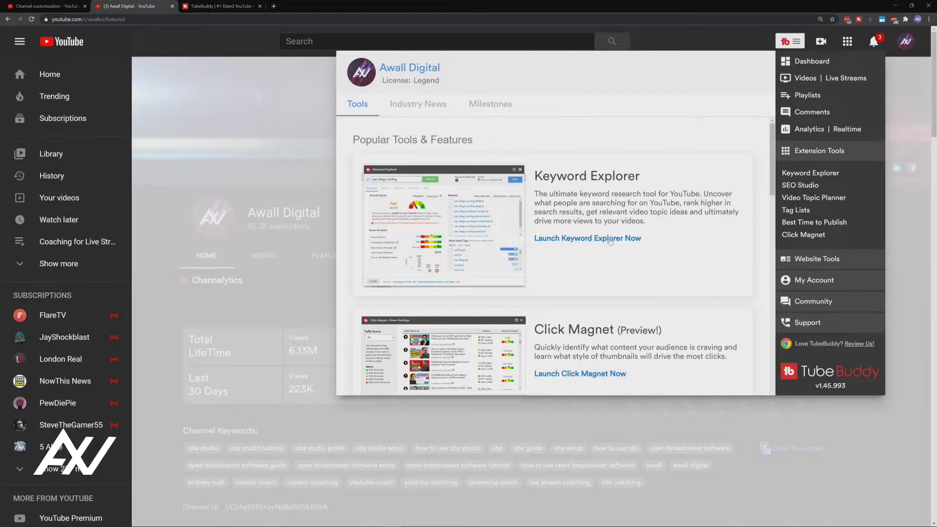
{"action": "left_click", "coordinate": [610, 239]}
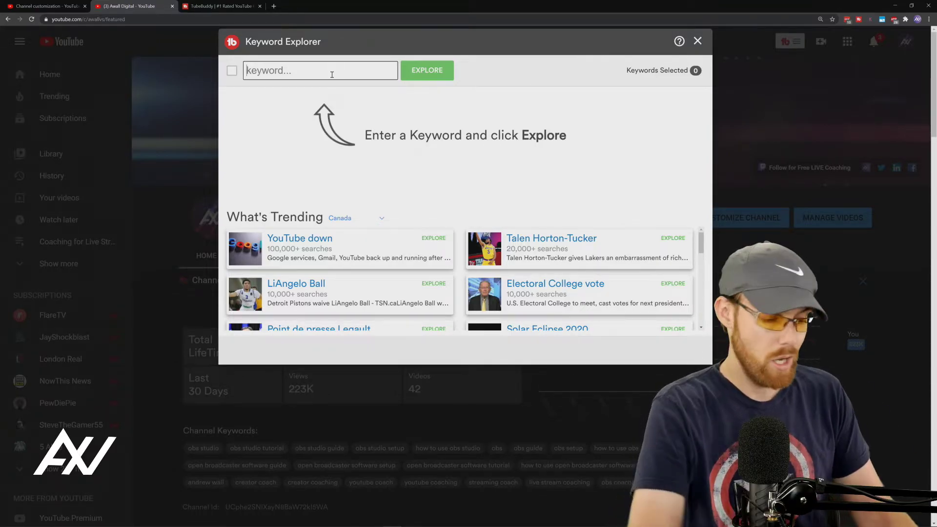
{"action": "type", "text": "fishing"}
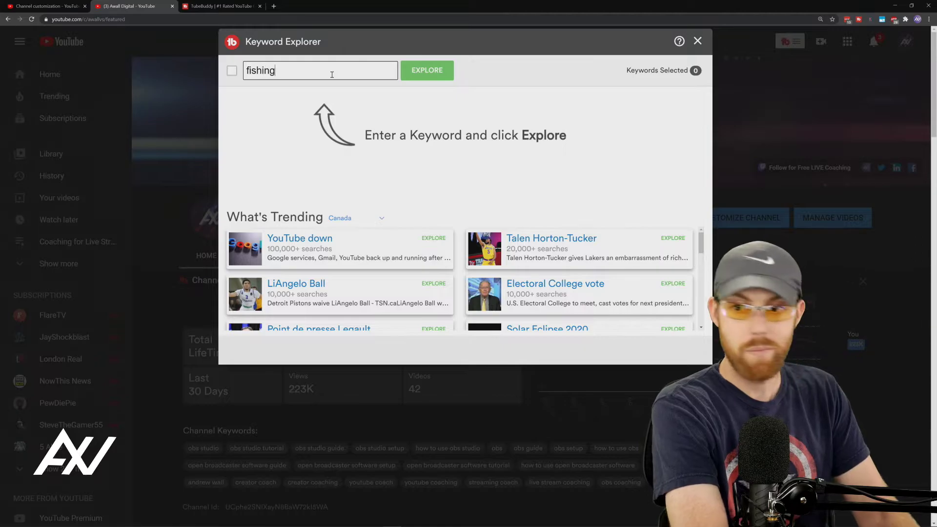
{"action": "key", "text": "Return"}
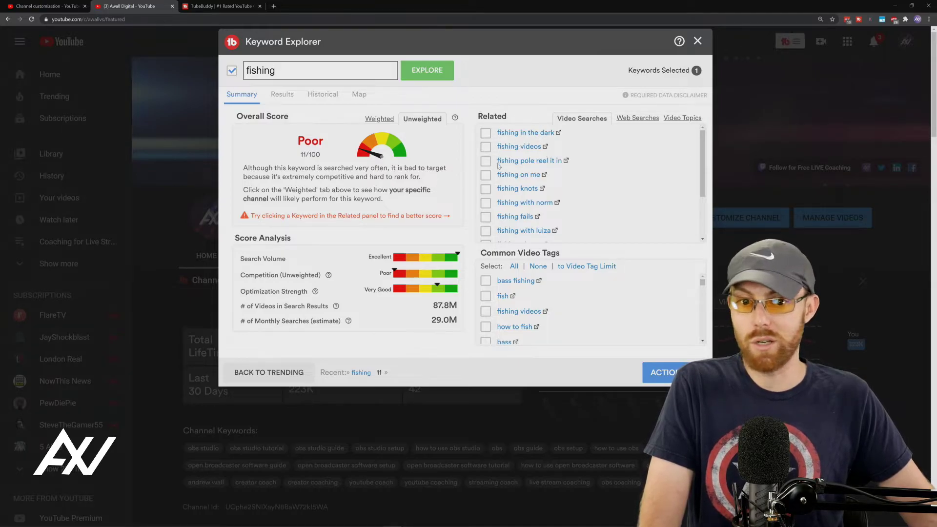
Check the related keyword 'fishing freaks' (Fair, 28/100), then return to Studio's Basic info.
{"action": "scroll", "coordinate": [558, 211], "scroll_direction": "down", "scroll_amount": 2}
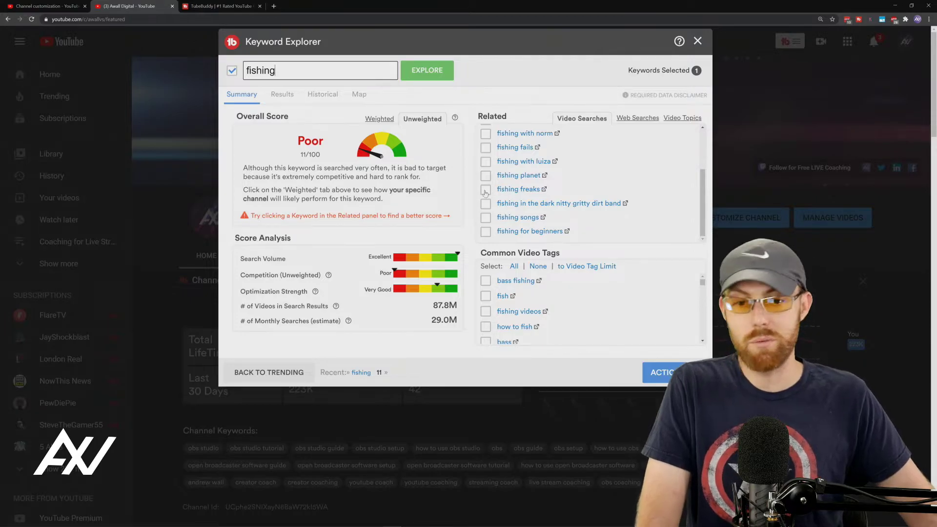
{"action": "left_click", "coordinate": [513, 192]}
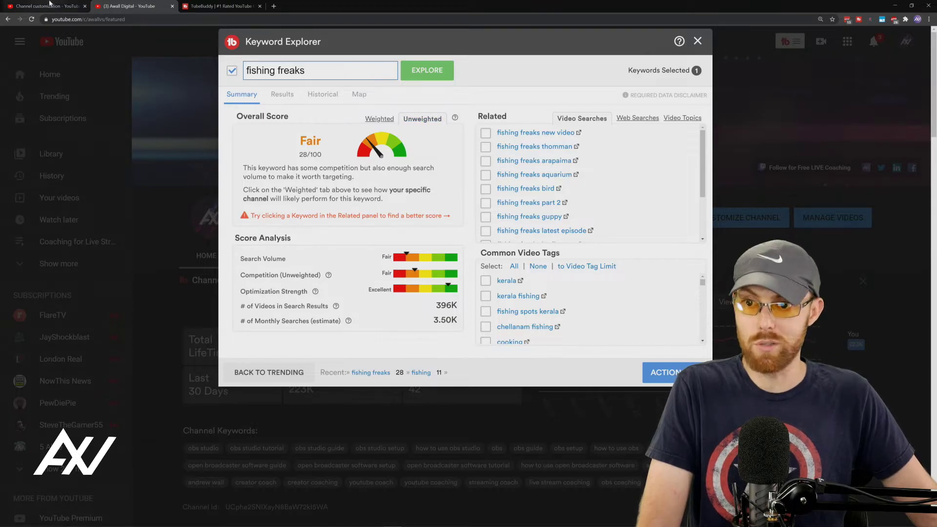
{"action": "left_click", "coordinate": [49, 7]}
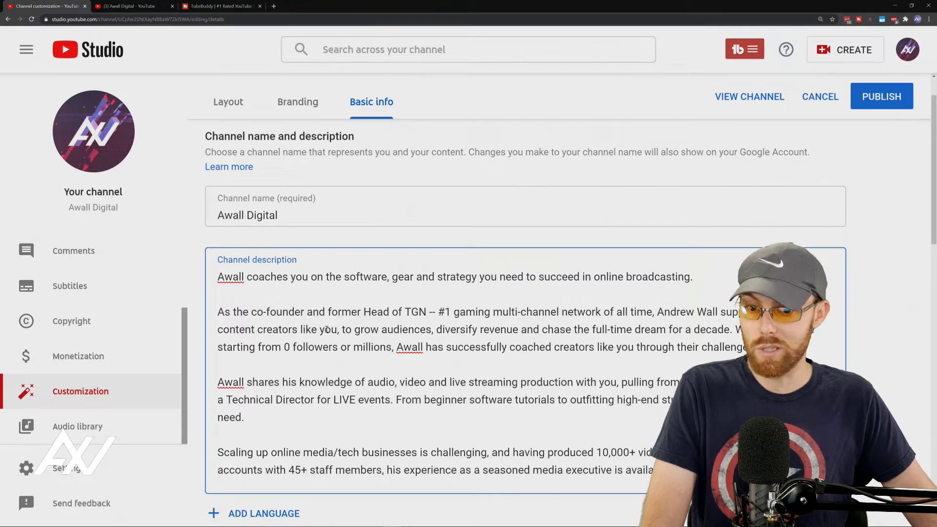
{"action": "left_click_drag", "start_coordinate": [217, 277], "coordinate": [284, 330]}
{"action": "left_click", "coordinate": [303, 329]}
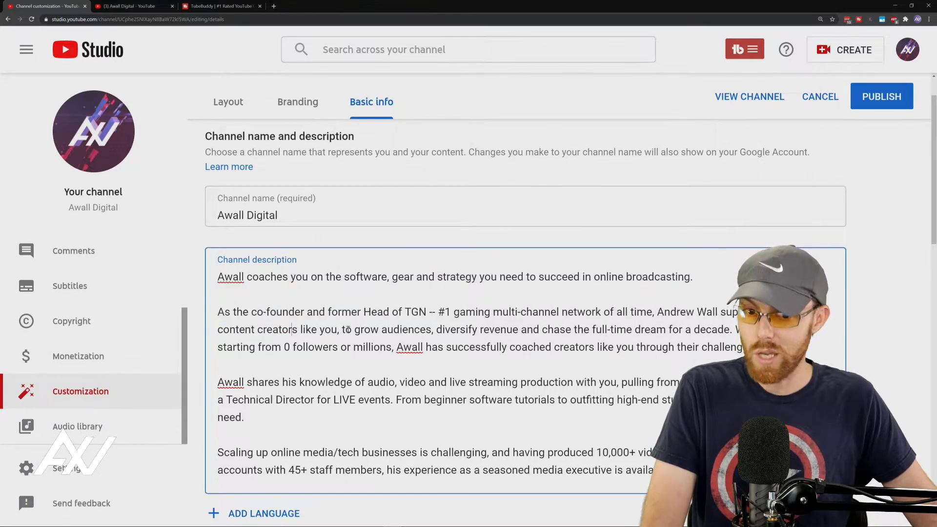
{"action": "left_click_drag", "start_coordinate": [352, 330], "coordinate": [420, 330]}
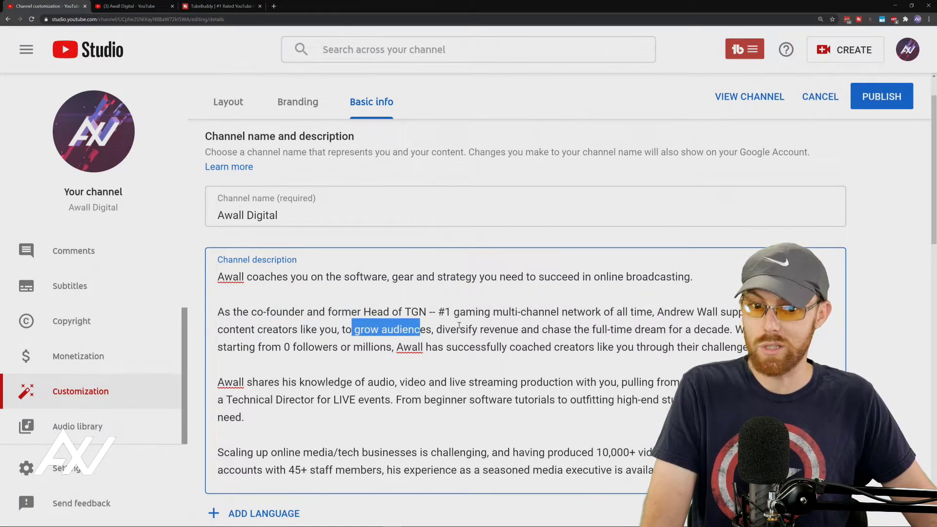
{"action": "left_click", "coordinate": [539, 328]}
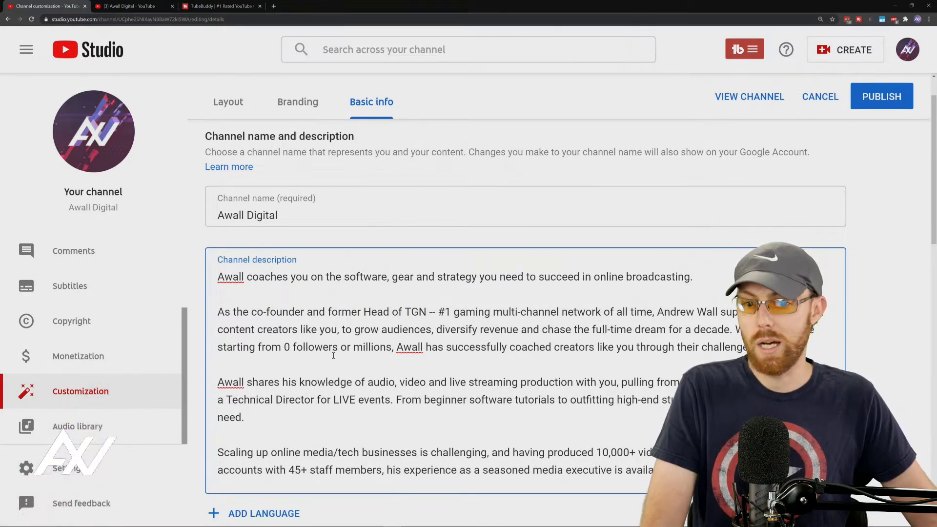
{"action": "scroll", "coordinate": [333, 355], "scroll_direction": "down", "scroll_amount": 1}
{"action": "left_click_drag", "start_coordinate": [365, 345], "coordinate": [573, 345]}
{"action": "scroll", "coordinate": [421, 354], "scroll_direction": "down", "scroll_amount": 1}
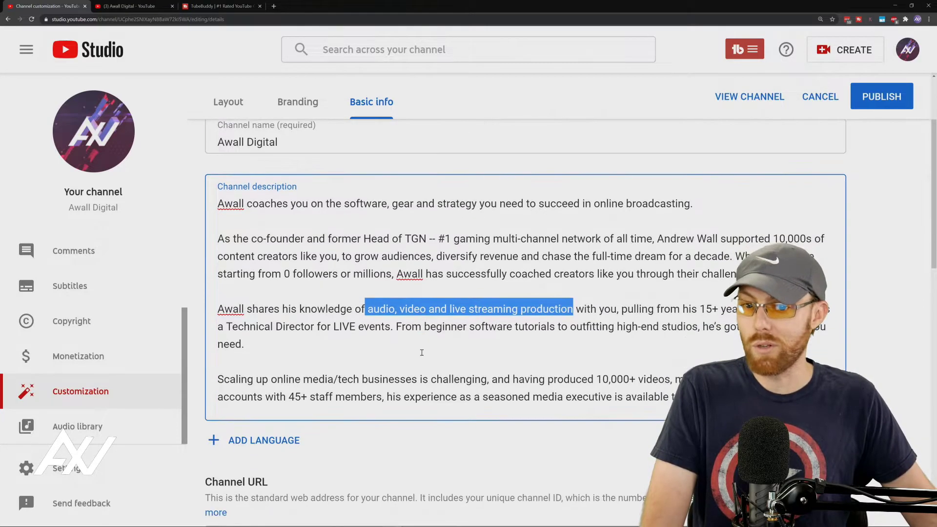
{"action": "left_click", "coordinate": [346, 335]}
{"action": "left_click_drag", "start_coordinate": [333, 326], "coordinate": [558, 327]}
{"action": "left_click", "coordinate": [503, 328]}
{"action": "left_click", "coordinate": [544, 275]}
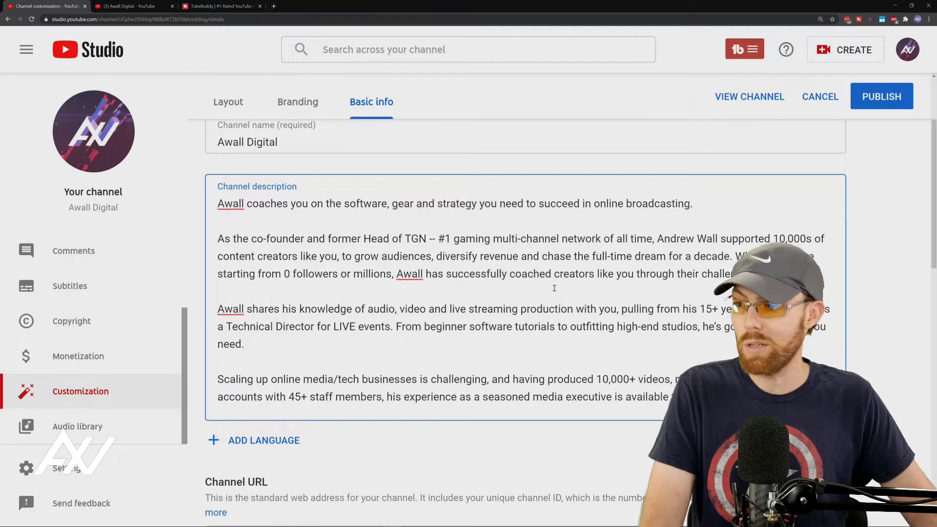
{"action": "scroll", "coordinate": [554, 288], "scroll_direction": "down", "scroll_amount": 5}
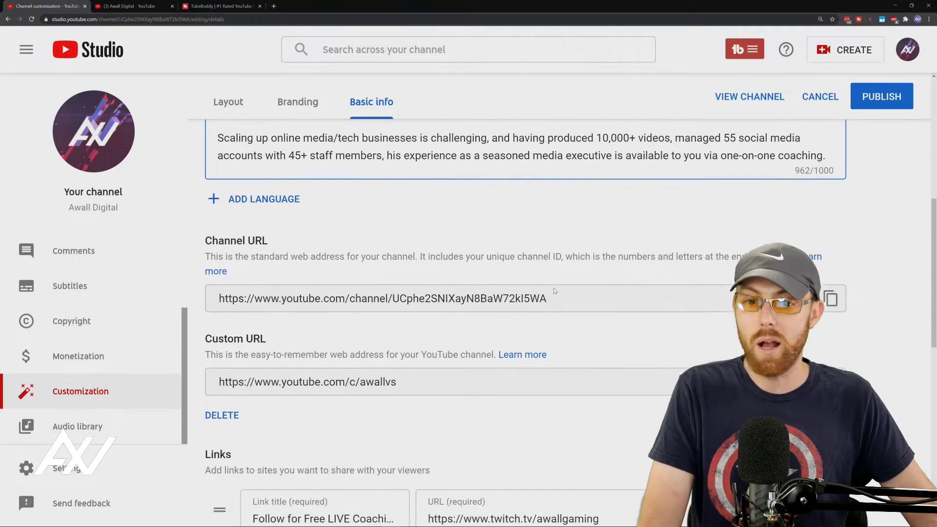
{"action": "scroll", "coordinate": [524, 231], "scroll_direction": "down", "scroll_amount": 2}
{"action": "scroll", "coordinate": [532, 229], "scroll_direction": "up", "scroll_amount": 2}
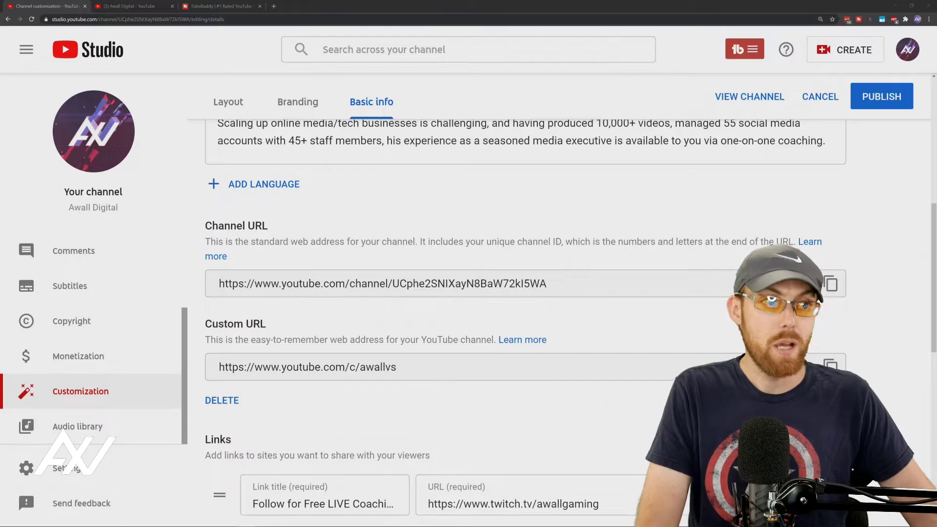
{"action": "scroll", "coordinate": [677, 317], "scroll_direction": "down", "scroll_amount": 6}
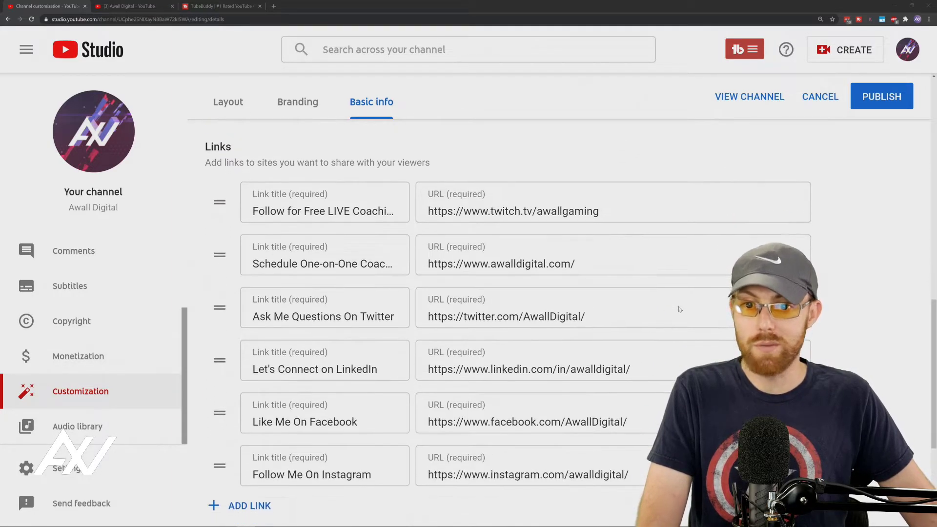
{"action": "scroll", "coordinate": [679, 309], "scroll_direction": "down", "scroll_amount": 3}
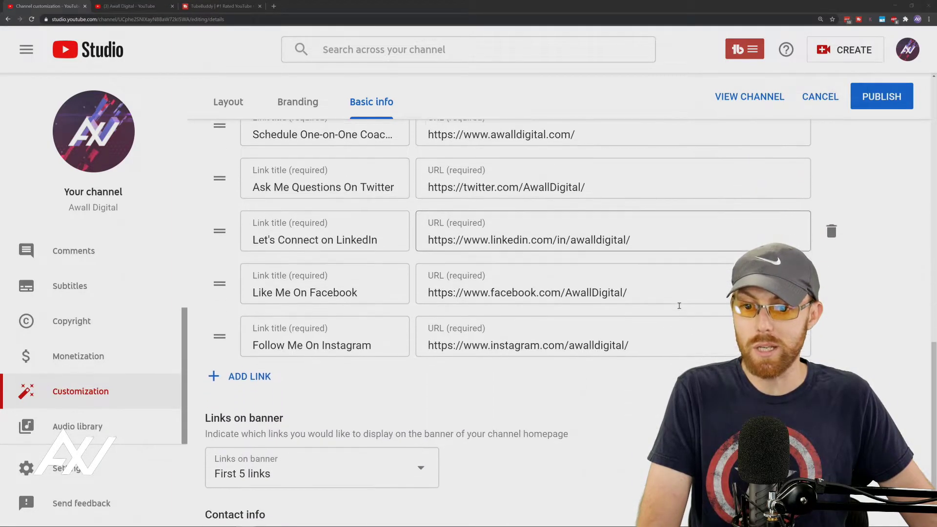
{"action": "scroll", "coordinate": [679, 305], "scroll_direction": "down", "scroll_amount": 1}
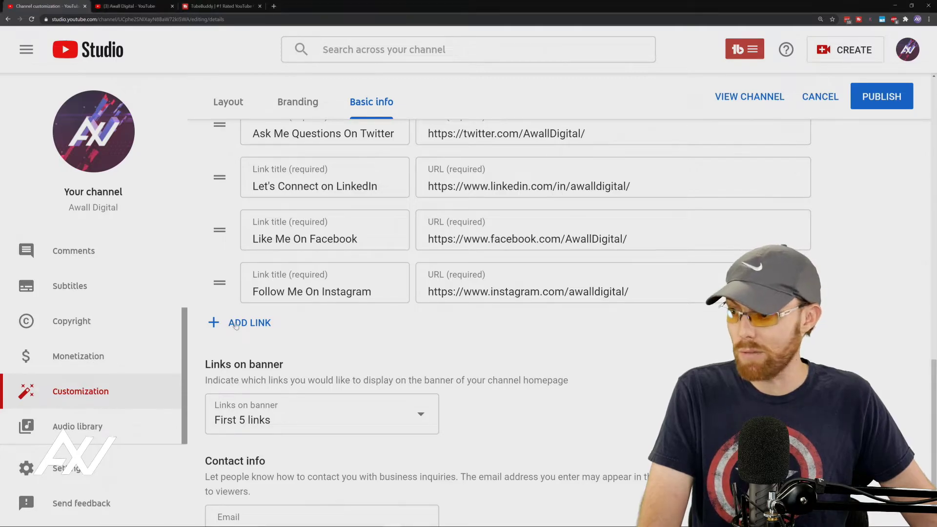
{"action": "left_click", "coordinate": [236, 323]}
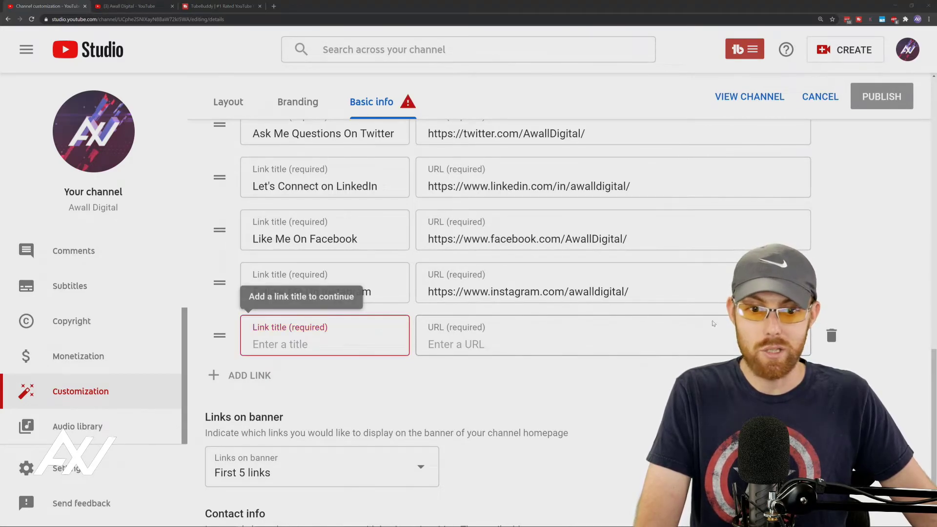
{"action": "left_click", "coordinate": [837, 336]}
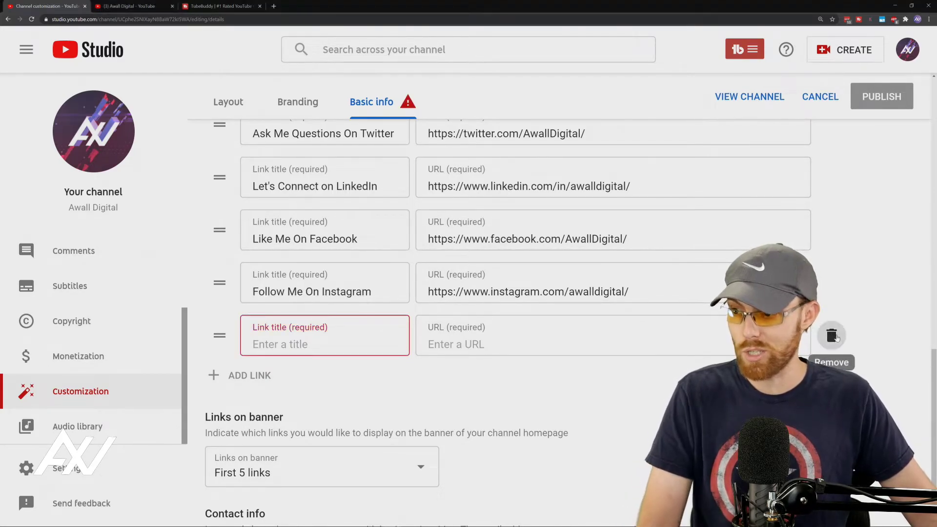
{"action": "scroll", "coordinate": [831, 295], "scroll_direction": "up", "scroll_amount": 3}
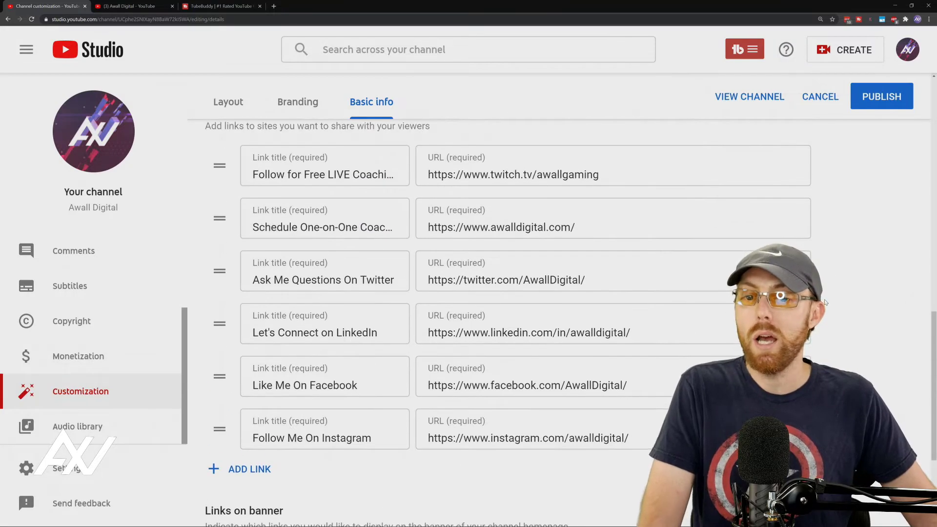
{"action": "left_click_drag", "start_coordinate": [250, 176], "coordinate": [404, 177]}
{"action": "left_click", "coordinate": [345, 228]}
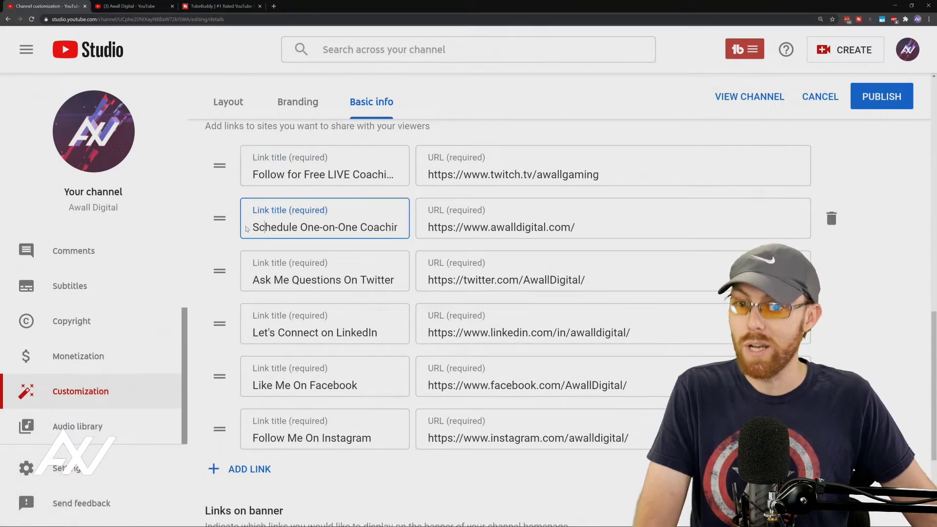
{"action": "left_click_drag", "start_coordinate": [256, 227], "coordinate": [405, 228]}
{"action": "left_click", "coordinate": [283, 279]}
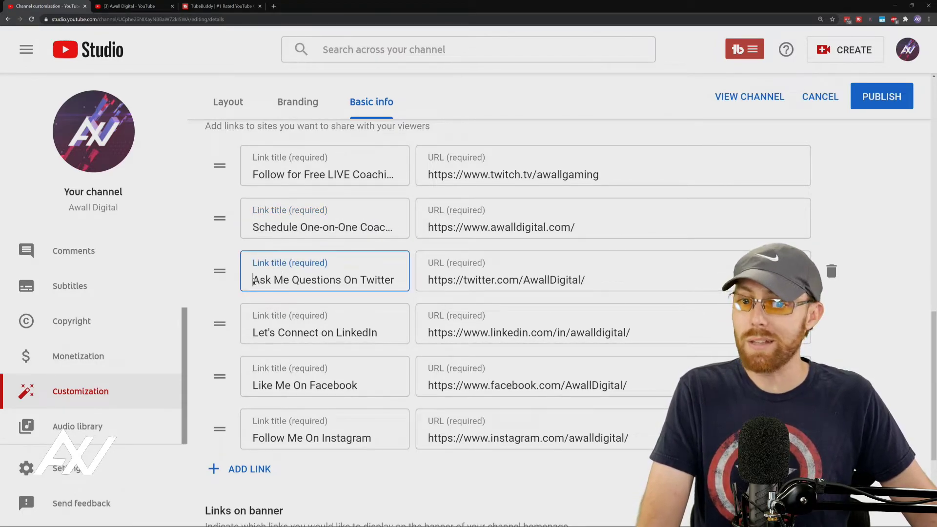
{"action": "left_click_drag", "start_coordinate": [253, 280], "coordinate": [412, 278]}
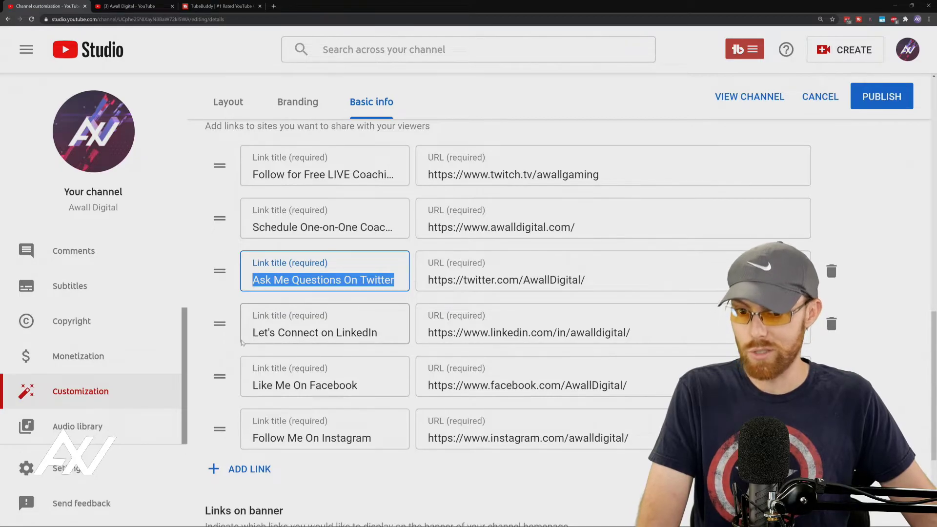
{"action": "left_click", "coordinate": [274, 332]}
{"action": "left_click_drag", "start_coordinate": [254, 331], "coordinate": [381, 331]}
{"action": "left_click", "coordinate": [260, 386]}
{"action": "left_click_drag", "start_coordinate": [254, 385], "coordinate": [369, 384]}
{"action": "left_click_drag", "start_coordinate": [253, 438], "coordinate": [381, 436]}
{"action": "left_click", "coordinate": [380, 437]}
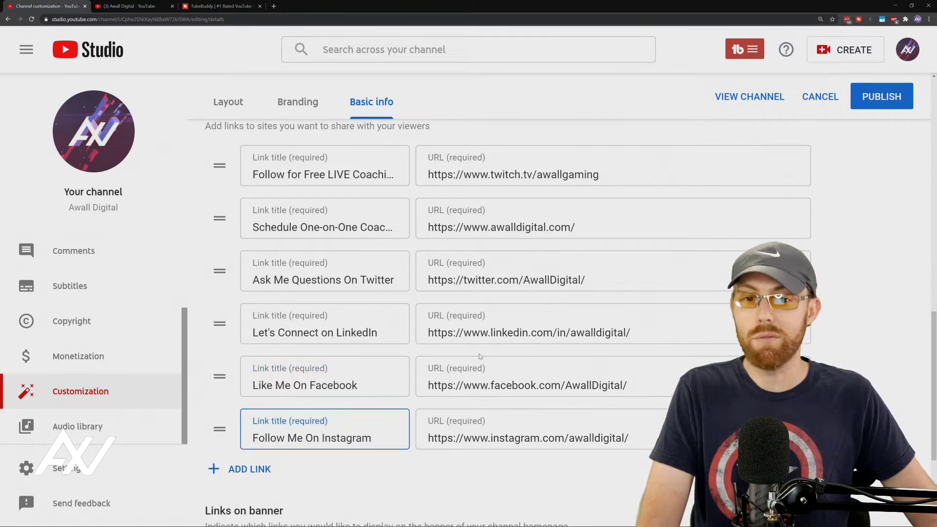
{"action": "left_click", "coordinate": [889, 186]}
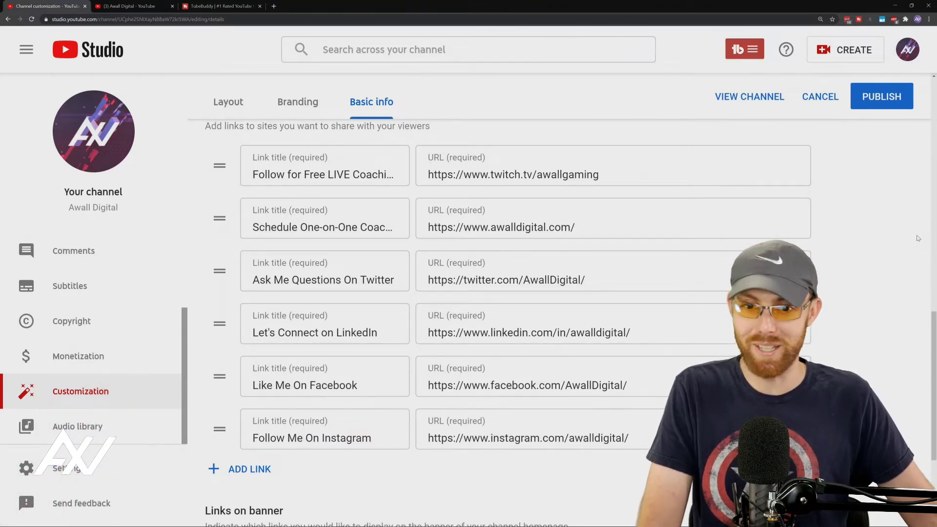
Close TubeBuddy's Keyword Explorer on the Awall Digital channel page.
{"action": "left_click", "coordinate": [129, 6]}
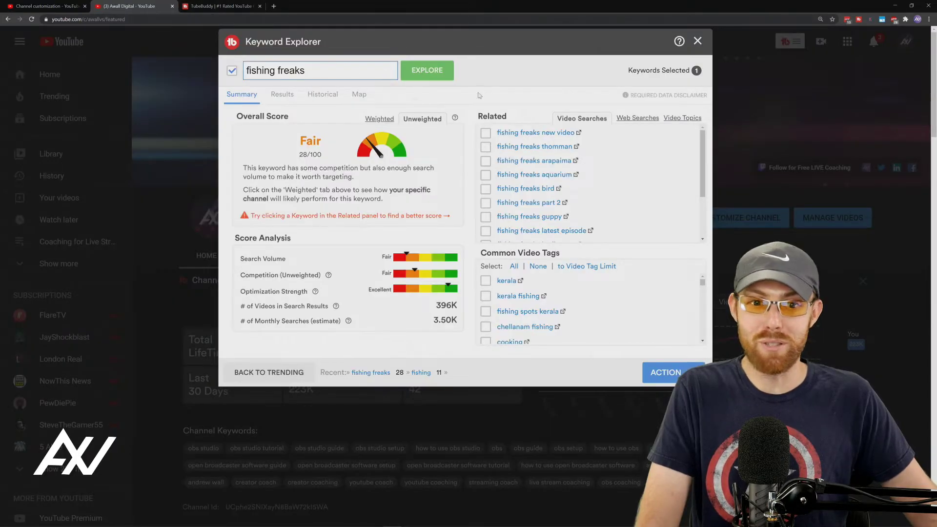
{"action": "left_click", "coordinate": [698, 42]}
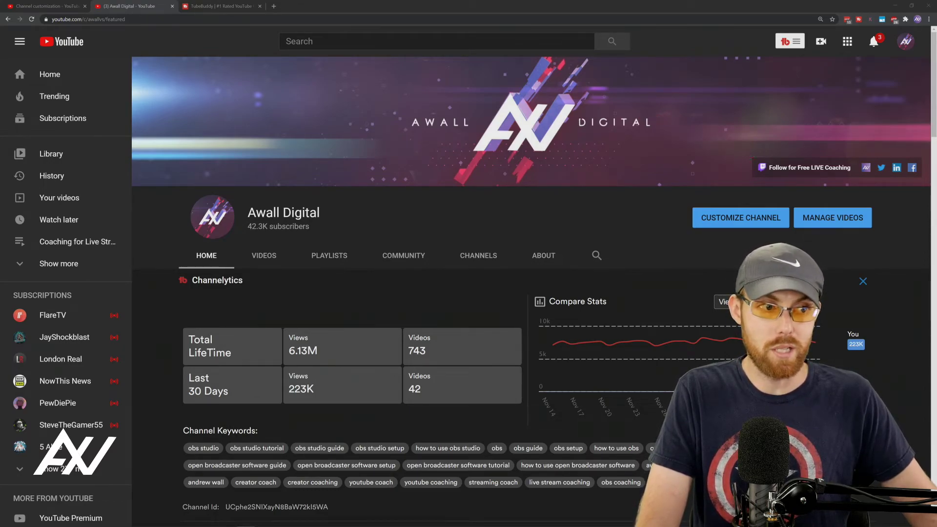
Back on Basic info, try dragging the Twitter and one-on-one coaching links higher; the order stays unchanged.
{"action": "left_click", "coordinate": [44, 6]}
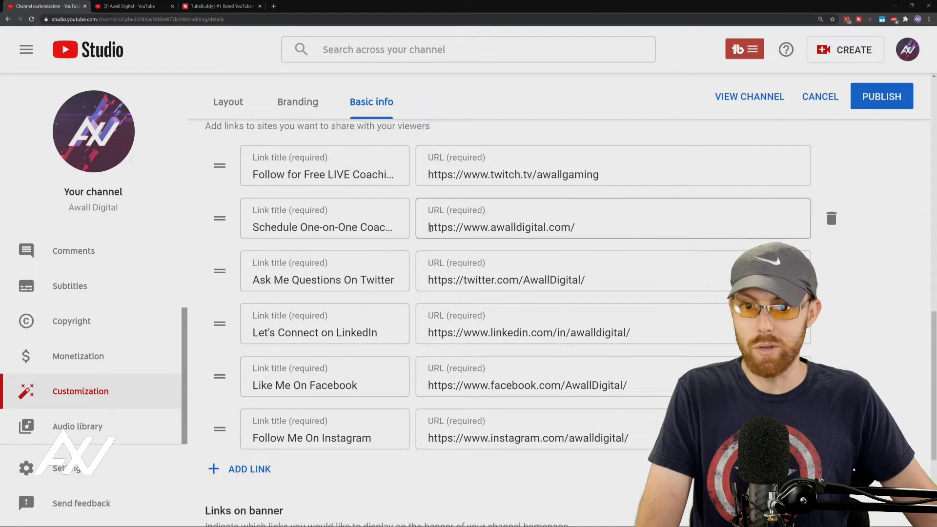
{"action": "mouse_move", "coordinate": [220, 270]}
{"action": "left_mouse_down"}
{"action": "mouse_move", "coordinate": [218, 223]}
{"action": "mouse_move", "coordinate": [219, 272]}
{"action": "left_mouse_up"}
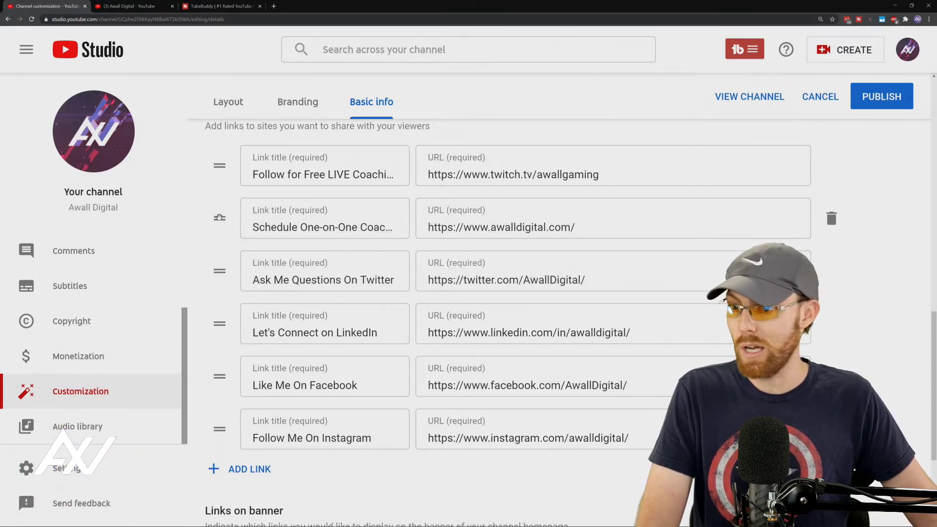
{"action": "mouse_move", "coordinate": [219, 217]}
{"action": "left_mouse_down"}
{"action": "mouse_move", "coordinate": [218, 153]}
{"action": "mouse_move", "coordinate": [222, 217]}
{"action": "left_mouse_up"}
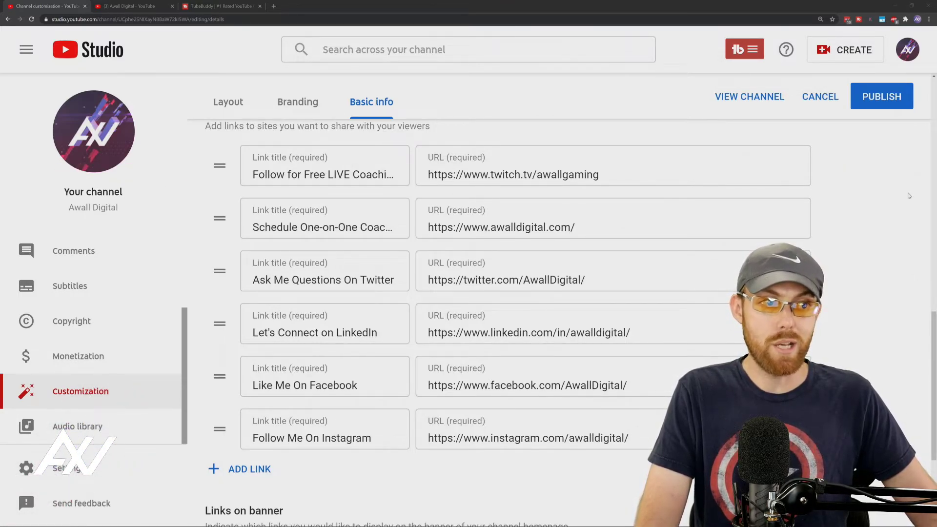
{"action": "scroll", "coordinate": [599, 309], "scroll_direction": "down", "scroll_amount": 4}
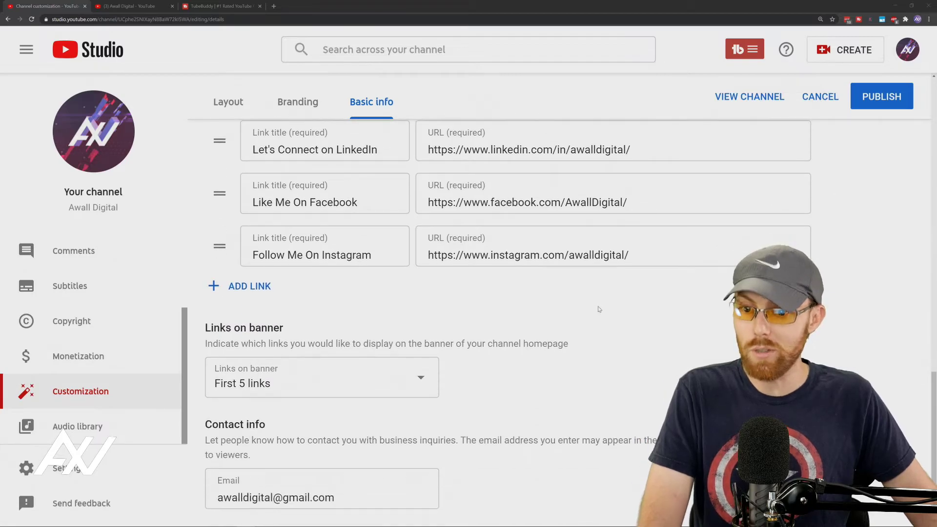
{"action": "left_click", "coordinate": [411, 379]}
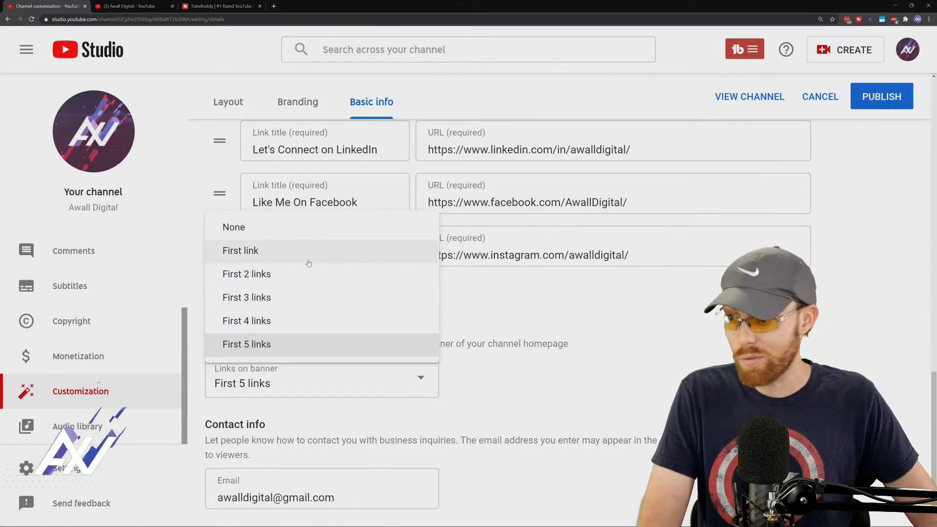
{"action": "left_click", "coordinate": [268, 347]}
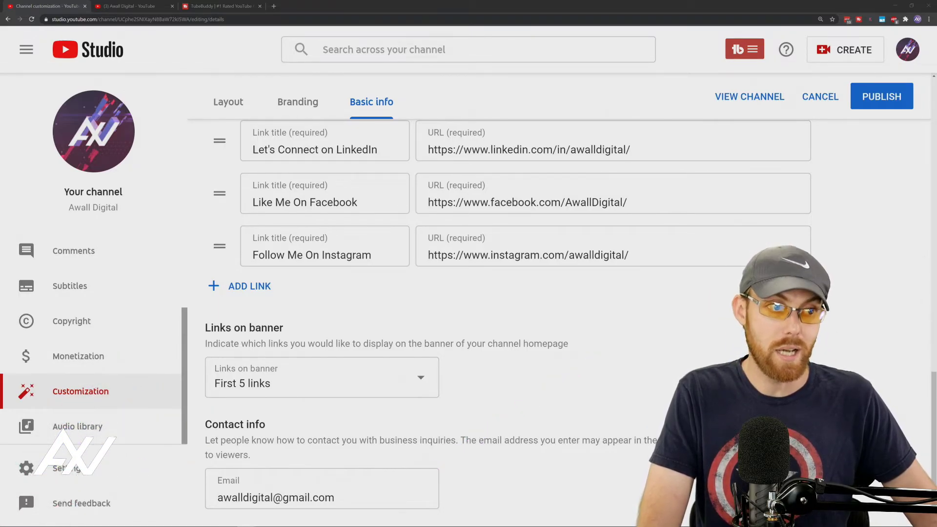
{"action": "scroll", "coordinate": [657, 367], "scroll_direction": "up", "scroll_amount": 10}
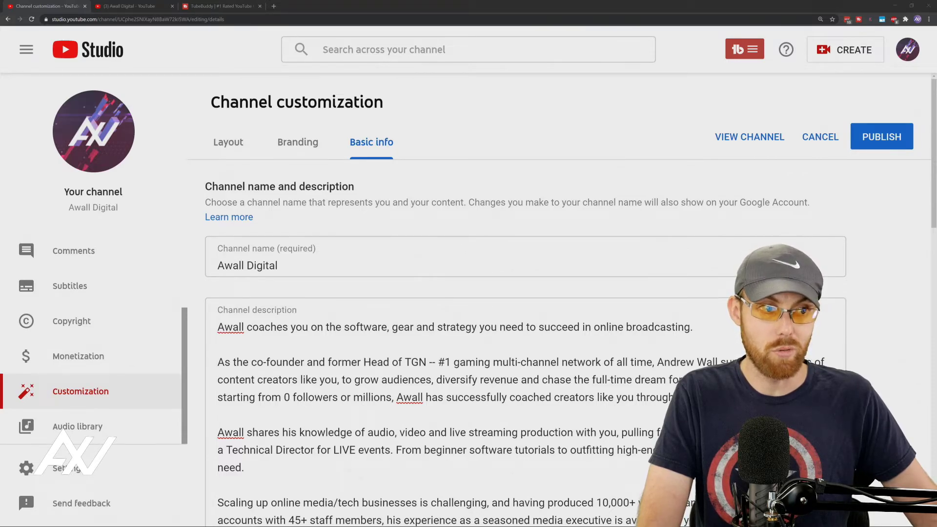
Discard the pending customization changes, then open and close Studio settings.
{"action": "left_click", "coordinate": [811, 141]}
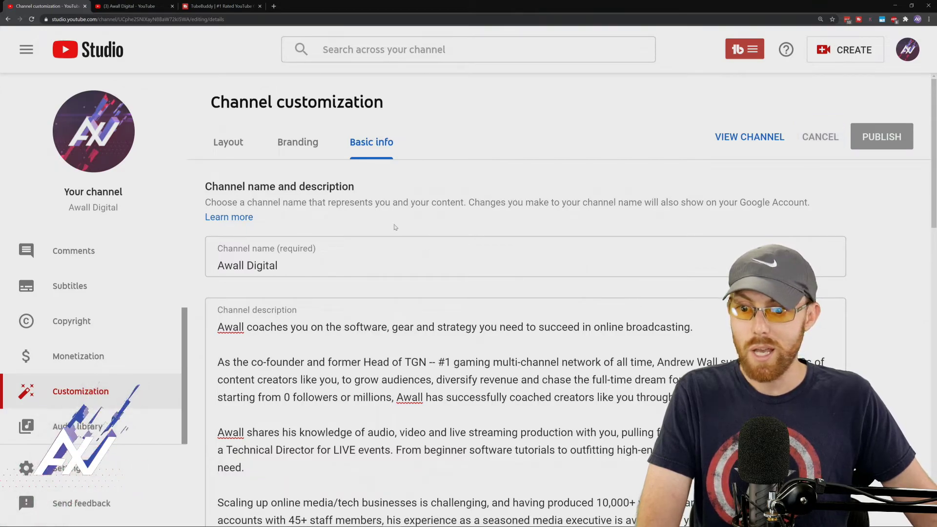
{"action": "scroll", "coordinate": [113, 298], "scroll_direction": "up", "scroll_amount": 1}
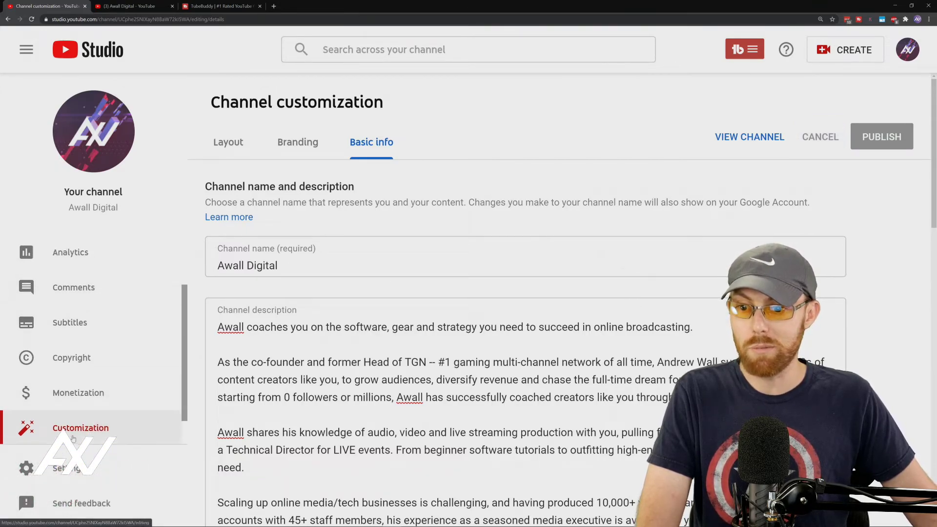
{"action": "scroll", "coordinate": [97, 341], "scroll_direction": "down", "scroll_amount": 1}
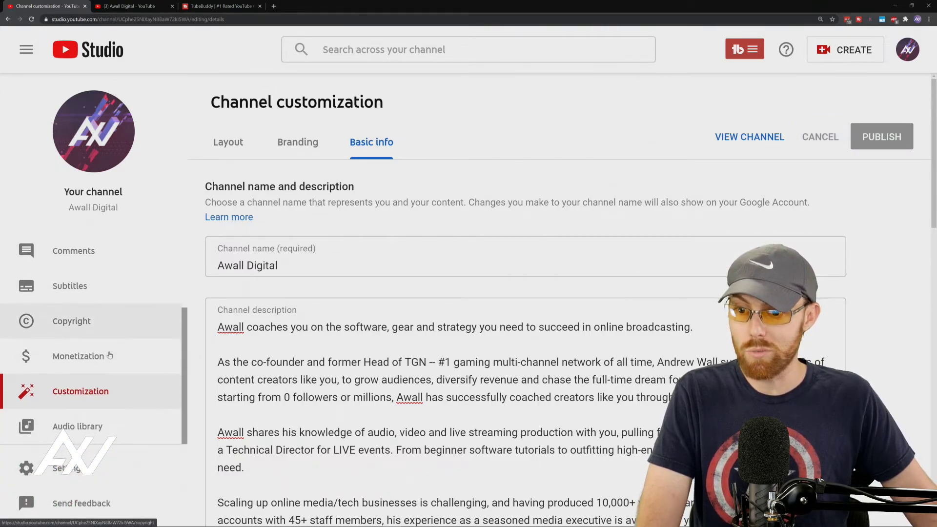
{"action": "left_click", "coordinate": [73, 468]}
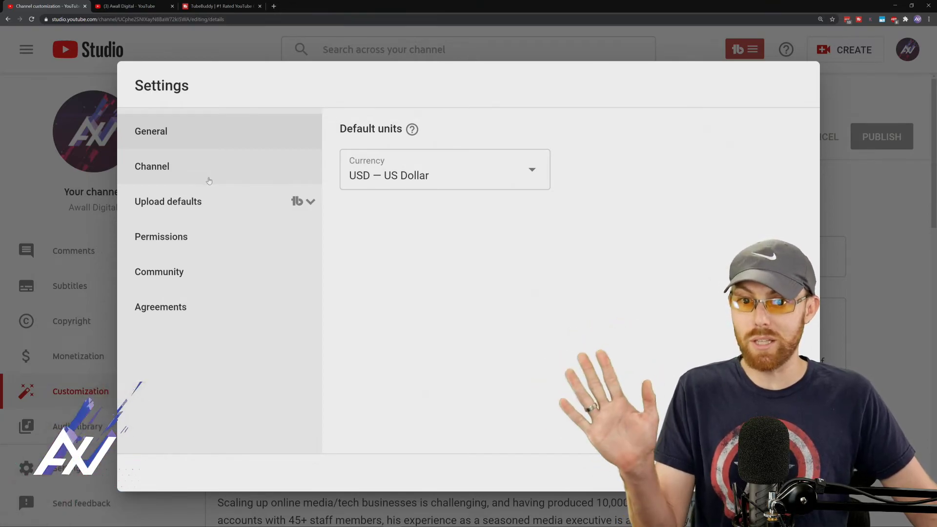
{"action": "key", "text": "Escape"}
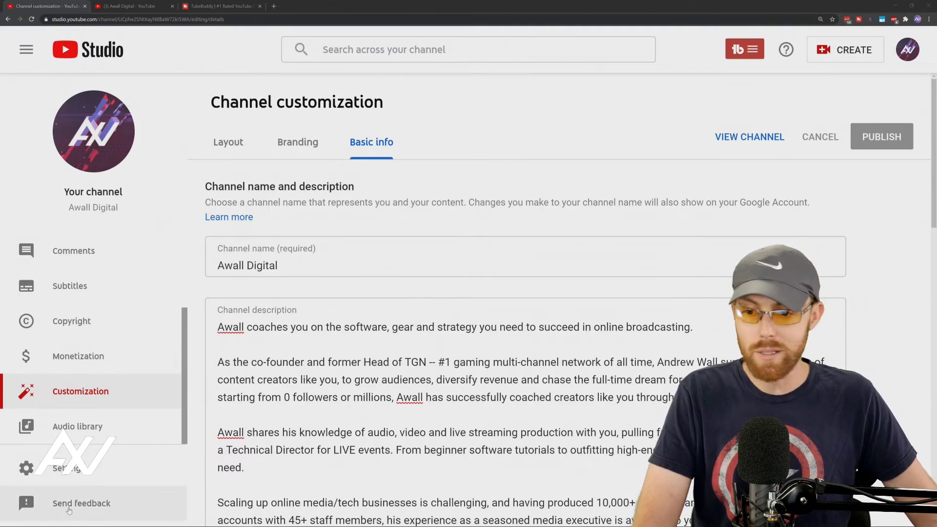
View the channel keywords under Settings > Channel, then switch to the YouTube channel page.
{"action": "left_click", "coordinate": [30, 469]}
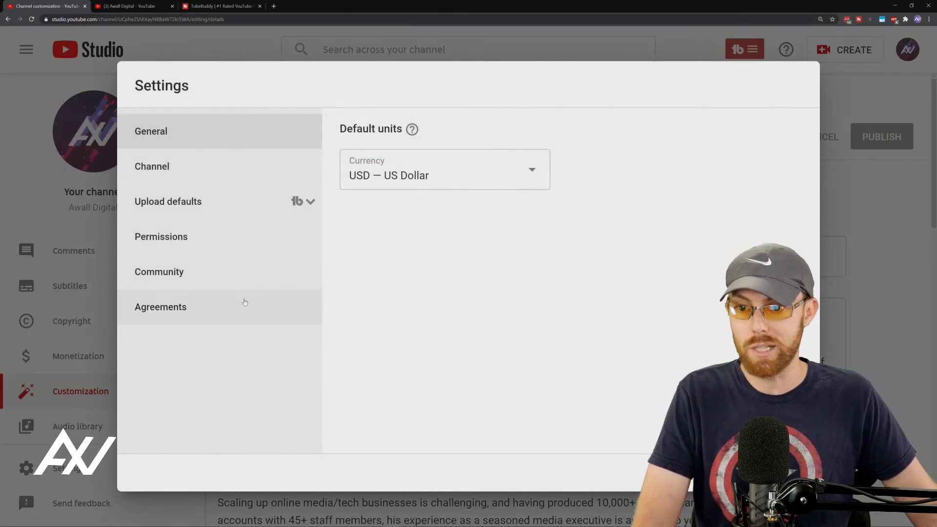
{"action": "left_click", "coordinate": [230, 174]}
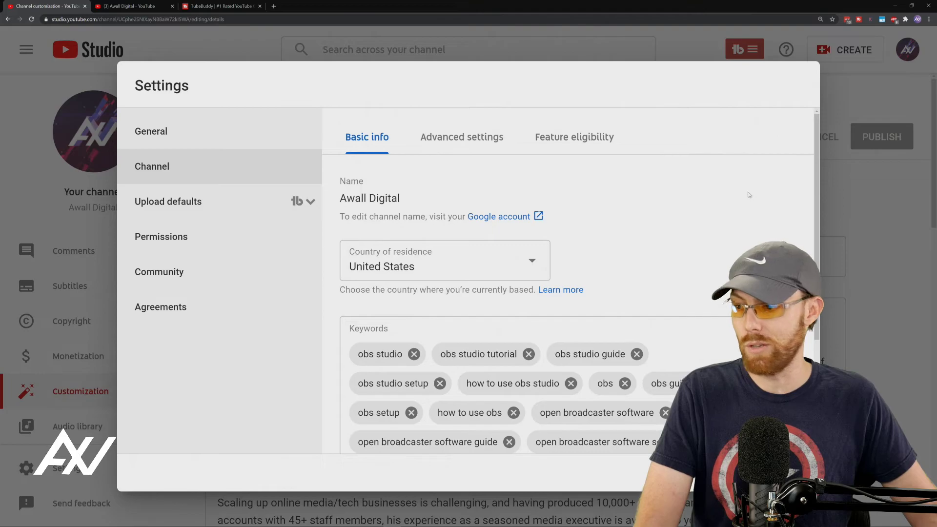
{"action": "scroll", "coordinate": [749, 194], "scroll_direction": "down", "scroll_amount": 3}
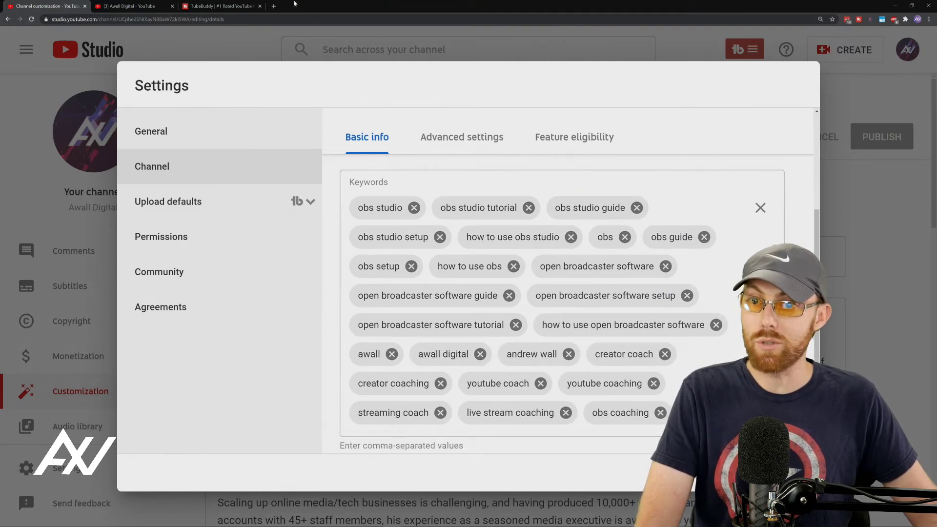
{"action": "left_click", "coordinate": [129, 6]}
Launch TubeBuddy's Keyword Explorer, then review the channel keywords in the settings tab.
{"action": "left_click", "coordinate": [789, 41]}
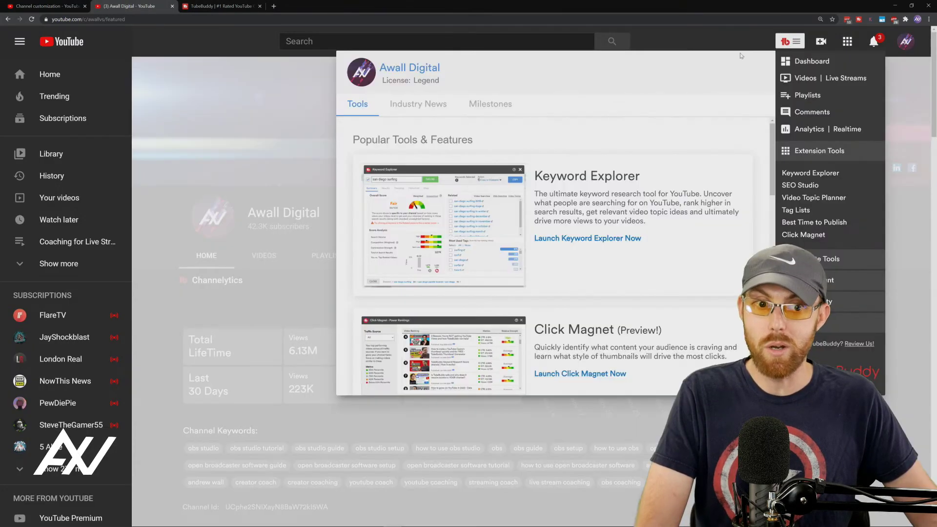
{"action": "left_click", "coordinate": [591, 238]}
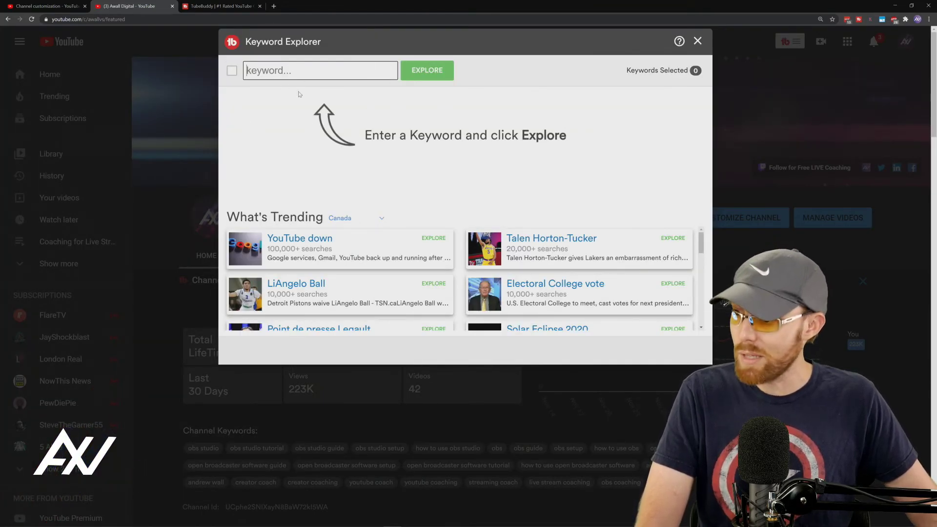
{"action": "key", "text": "ctrl+1"}
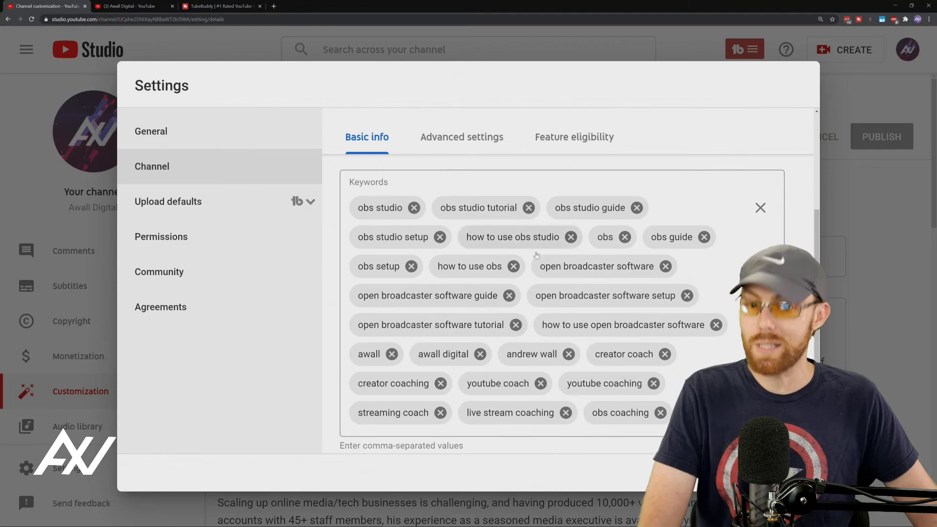
{"action": "scroll", "coordinate": [598, 285], "scroll_direction": "down", "scroll_amount": 1}
{"action": "scroll", "coordinate": [610, 278], "scroll_direction": "up", "scroll_amount": 3}
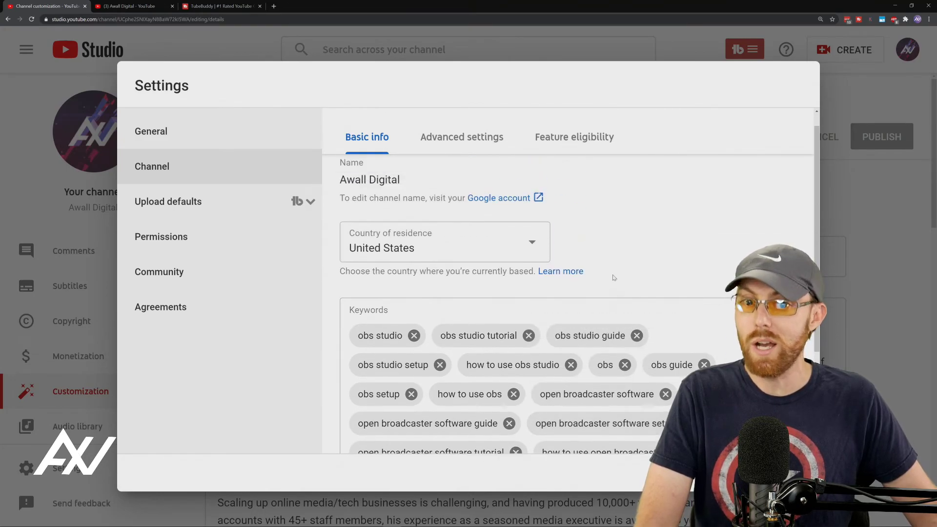
{"action": "scroll", "coordinate": [615, 276], "scroll_direction": "down", "scroll_amount": 1}
{"action": "scroll", "coordinate": [613, 276], "scroll_direction": "down", "scroll_amount": 2}
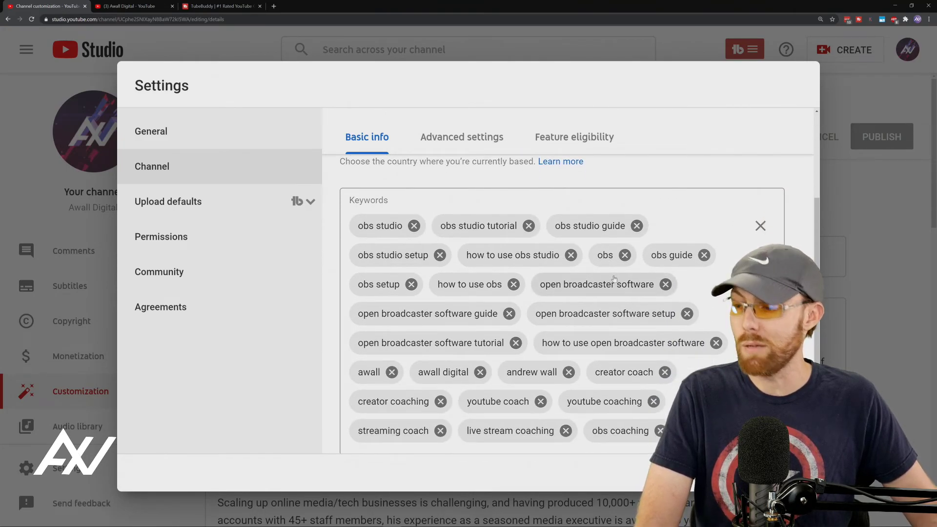
{"action": "scroll", "coordinate": [614, 278], "scroll_direction": "up", "scroll_amount": 3}
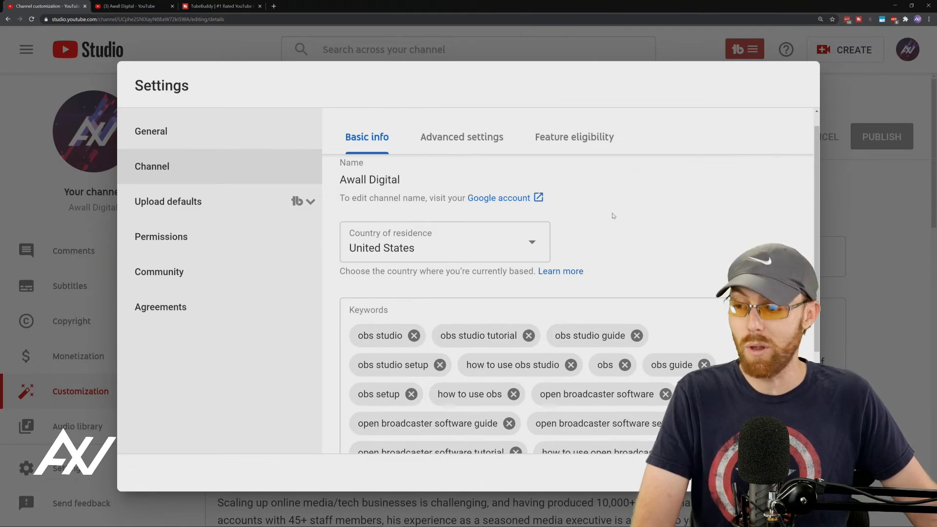
Compare the Keyword Explorer search with the channel keywords, ending back in the Keyword Explorer.
{"action": "left_click", "coordinate": [151, 5]}
{"action": "left_click", "coordinate": [300, 73]}
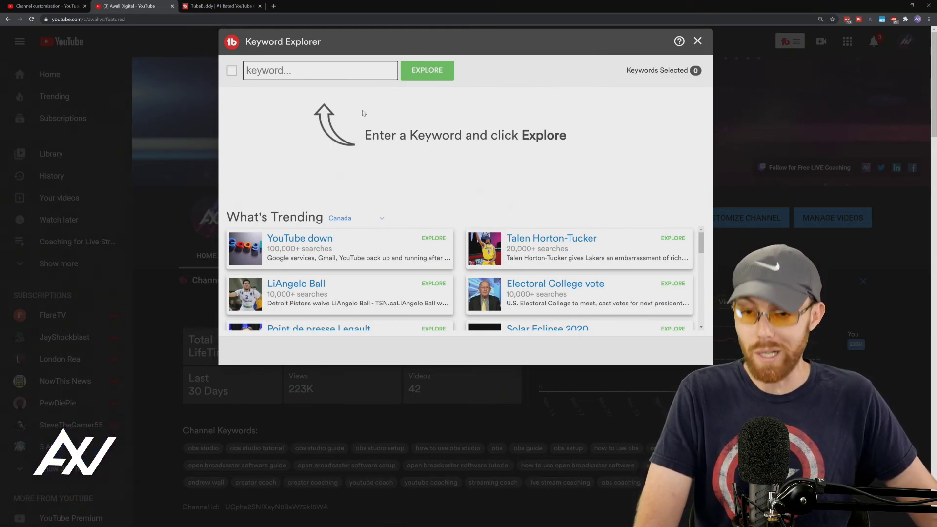
{"action": "left_click", "coordinate": [44, 6]}
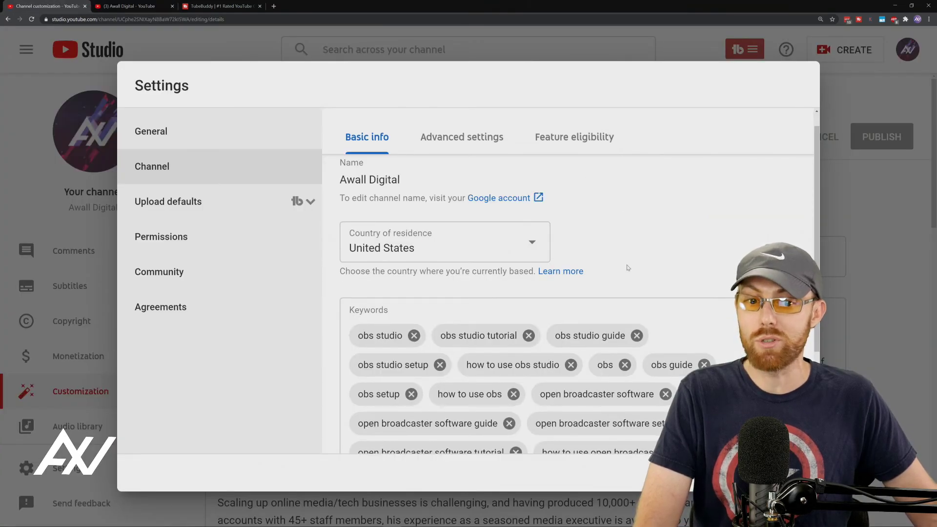
{"action": "scroll", "coordinate": [628, 267], "scroll_direction": "down", "scroll_amount": 3}
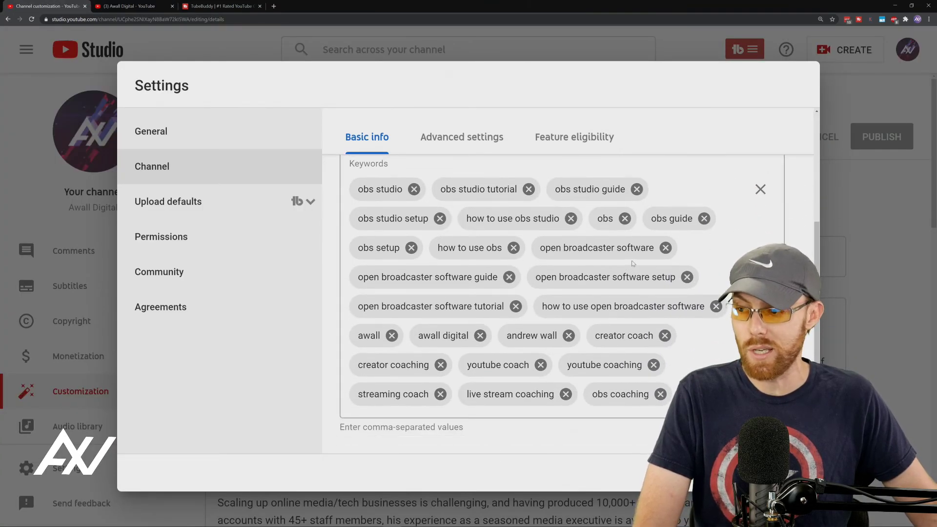
{"action": "scroll", "coordinate": [635, 259], "scroll_direction": "up", "scroll_amount": 3}
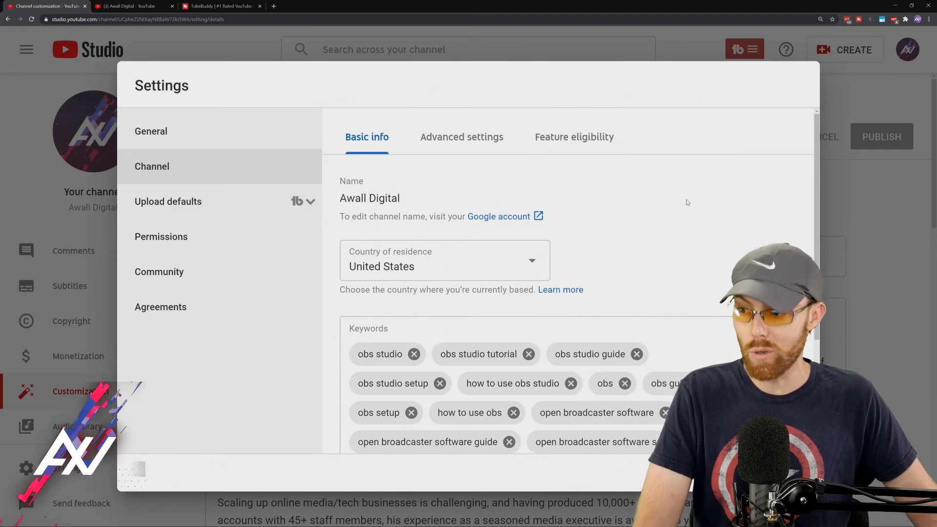
{"action": "key", "text": "ctrl+Tab"}
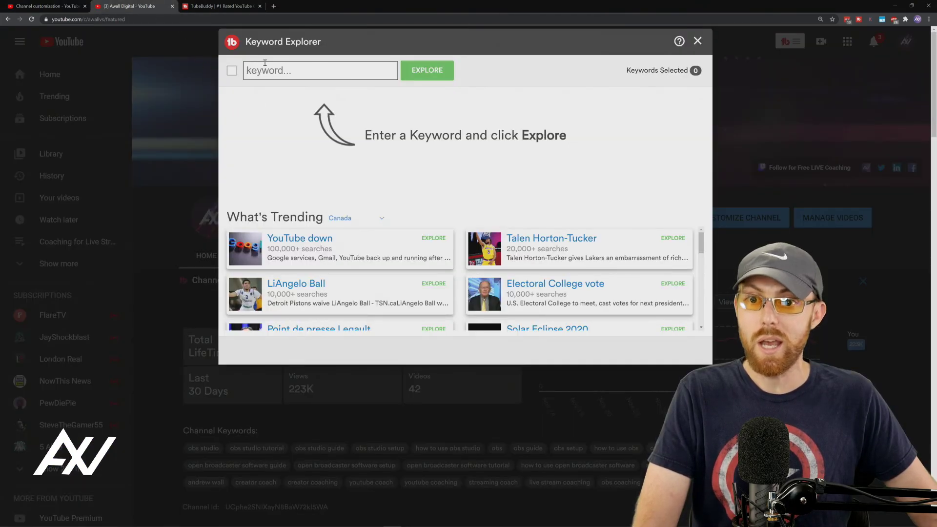
{"action": "left_click", "coordinate": [698, 42]}
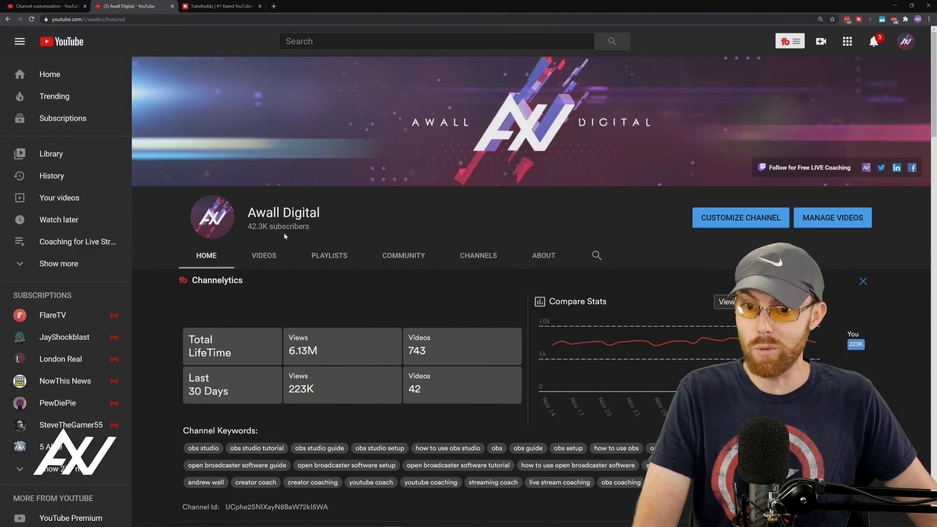